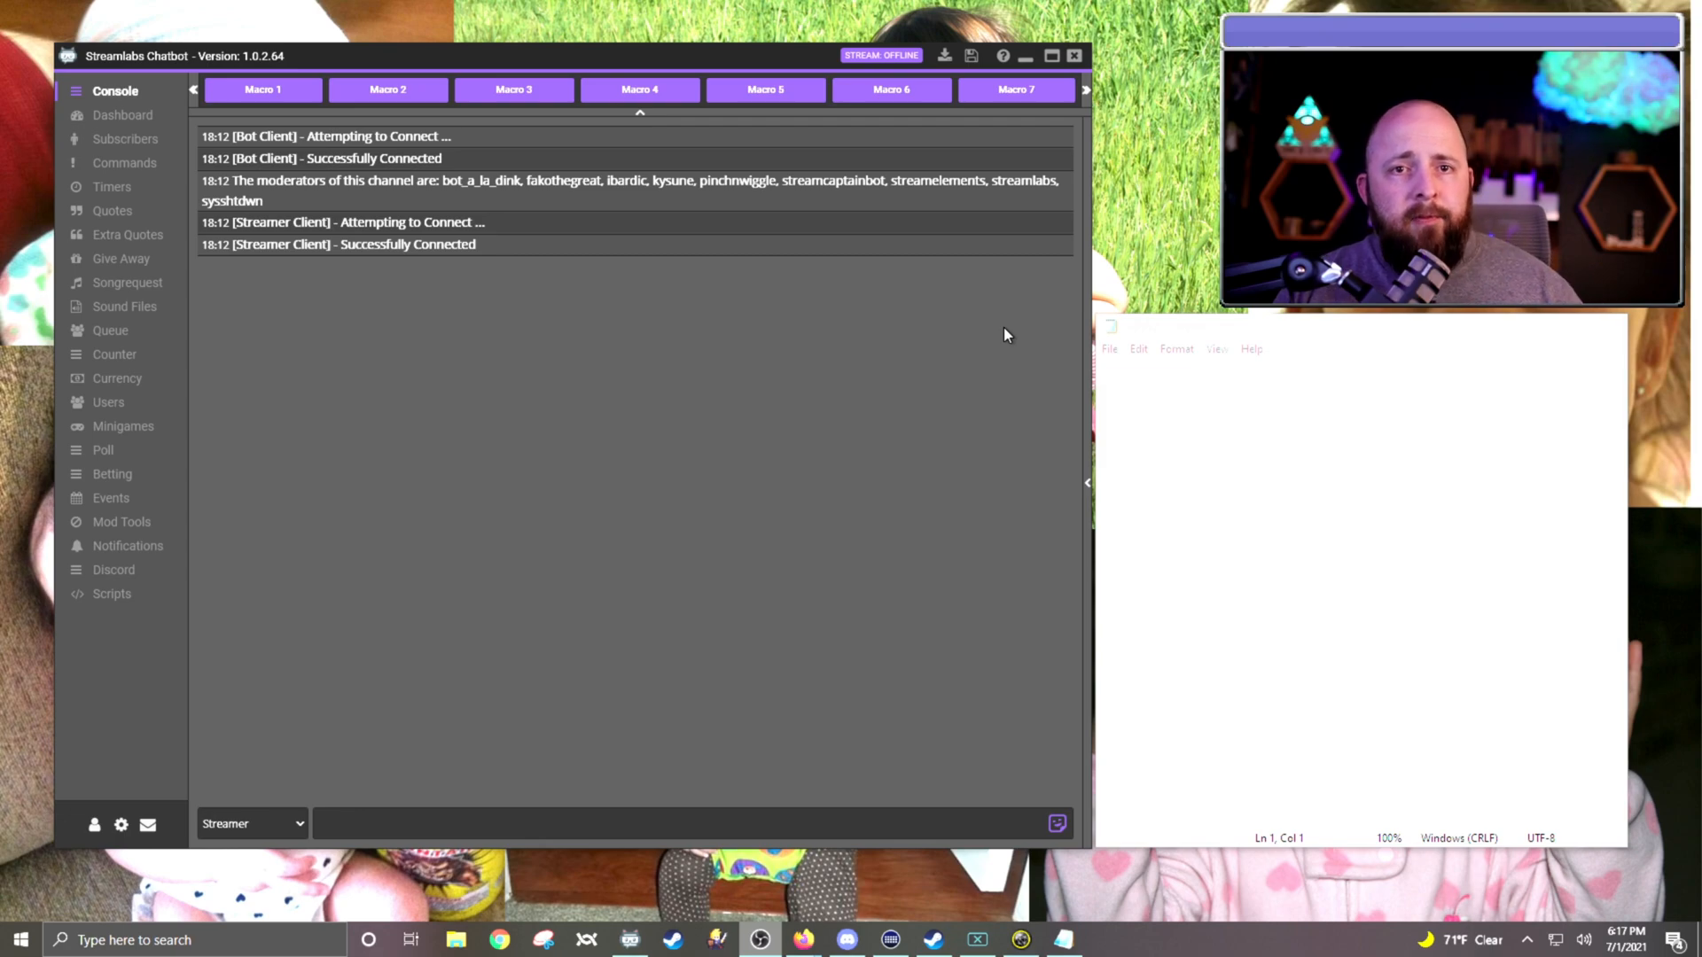
Step: Open the !lurk command from the command list for editing
{"action": "left_click", "coordinate": [646, 543]}
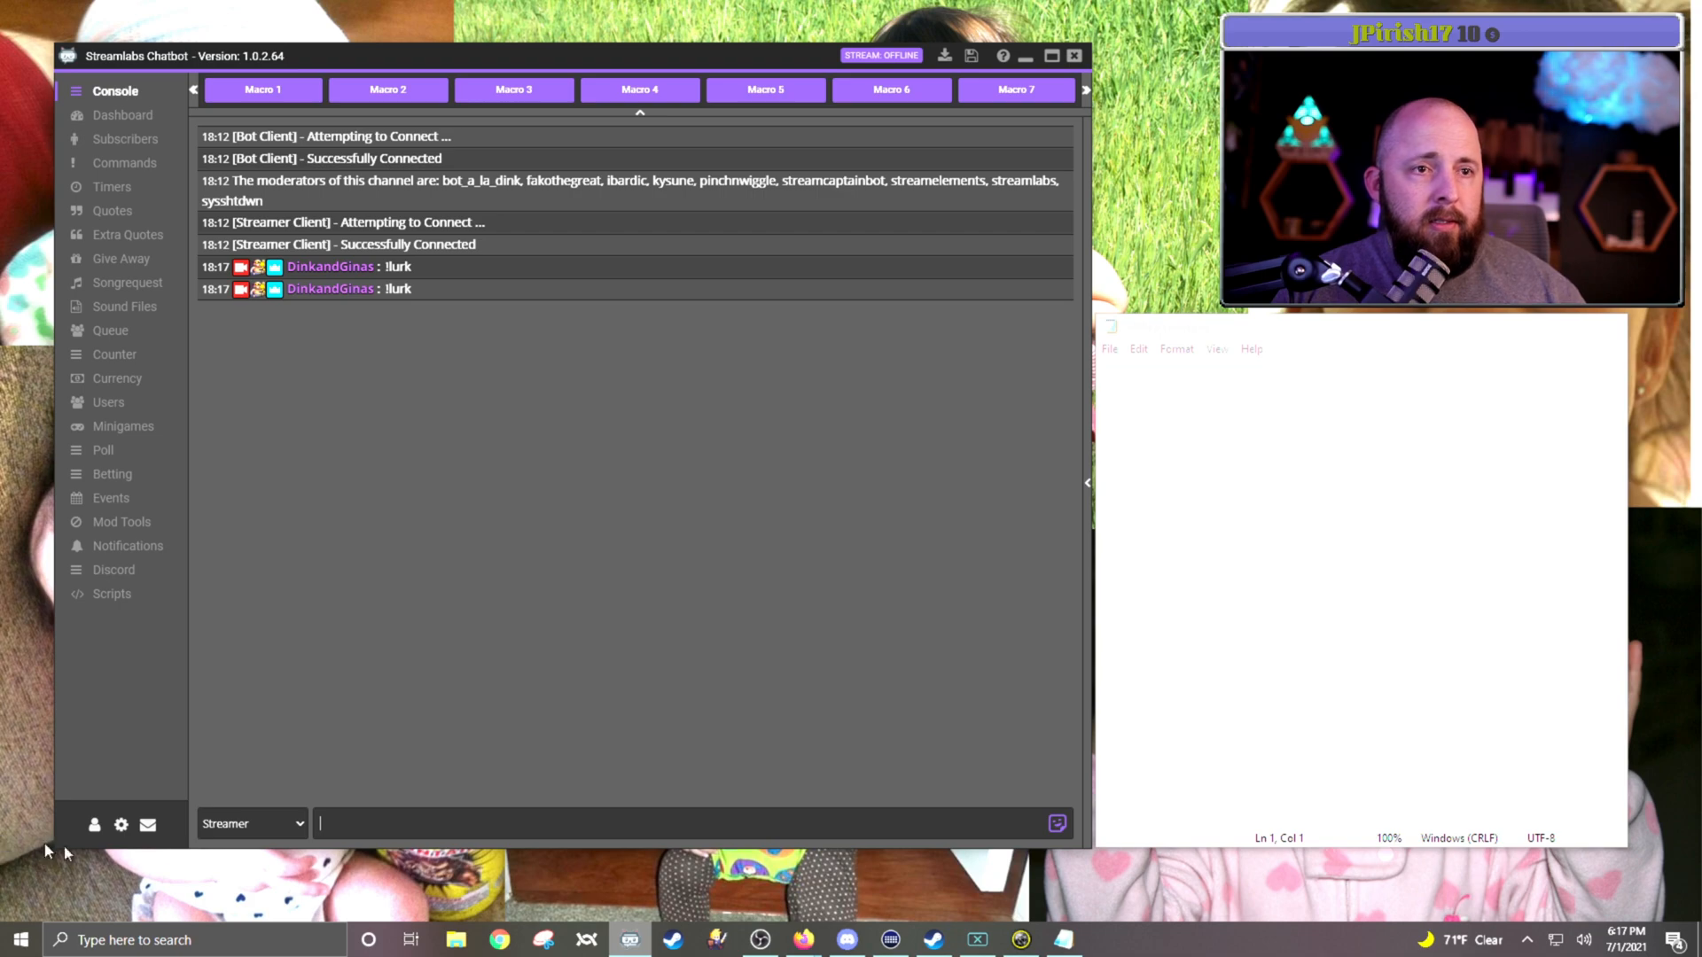
{"action": "left_click", "coordinate": [123, 165]}
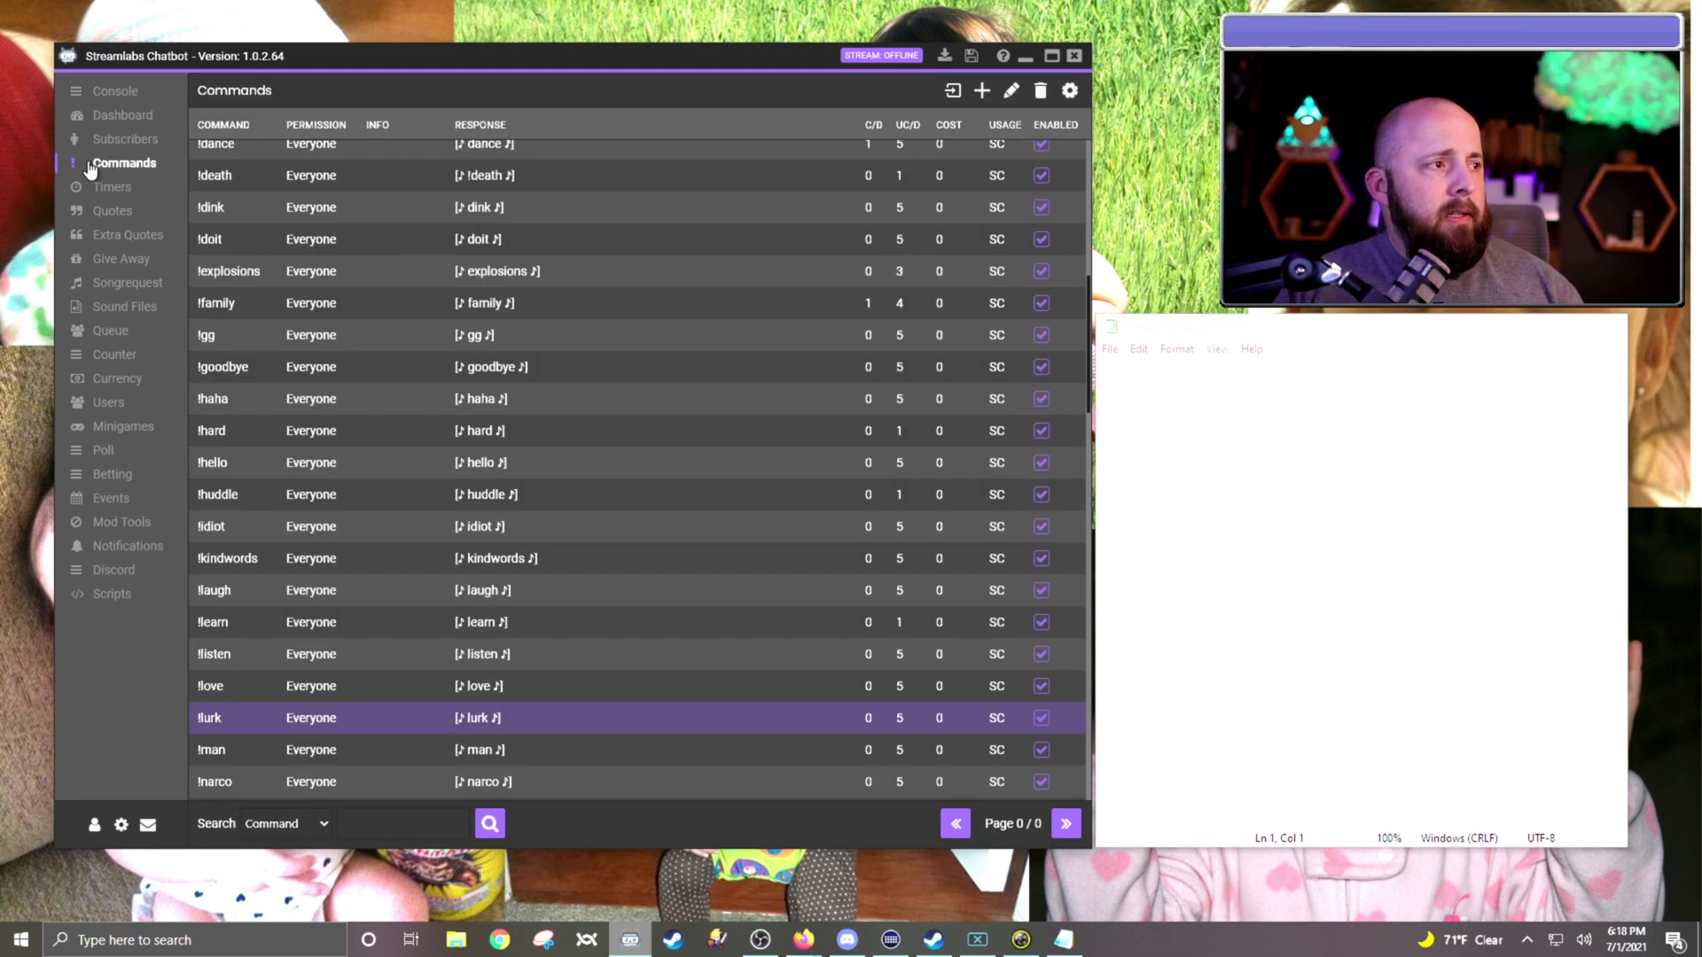
{"action": "left_click", "coordinate": [1011, 91]}
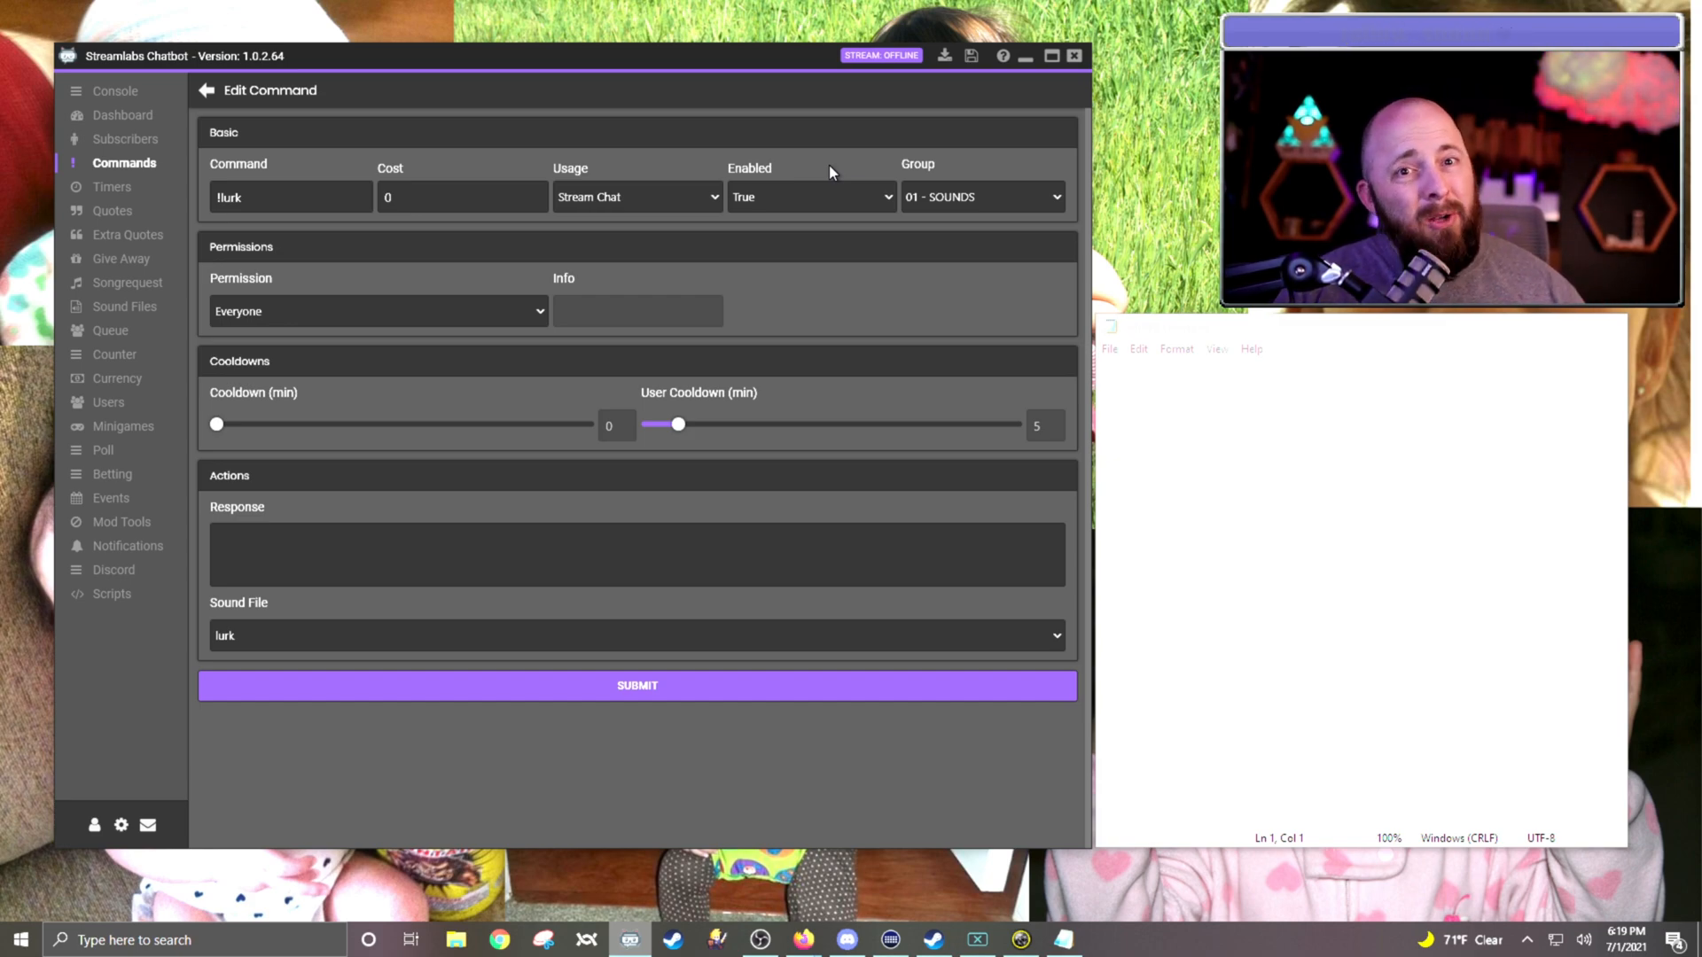
Step: Look through the sound files available for the !lurk command without changing the selected one
{"action": "left_click", "coordinate": [1039, 636]}
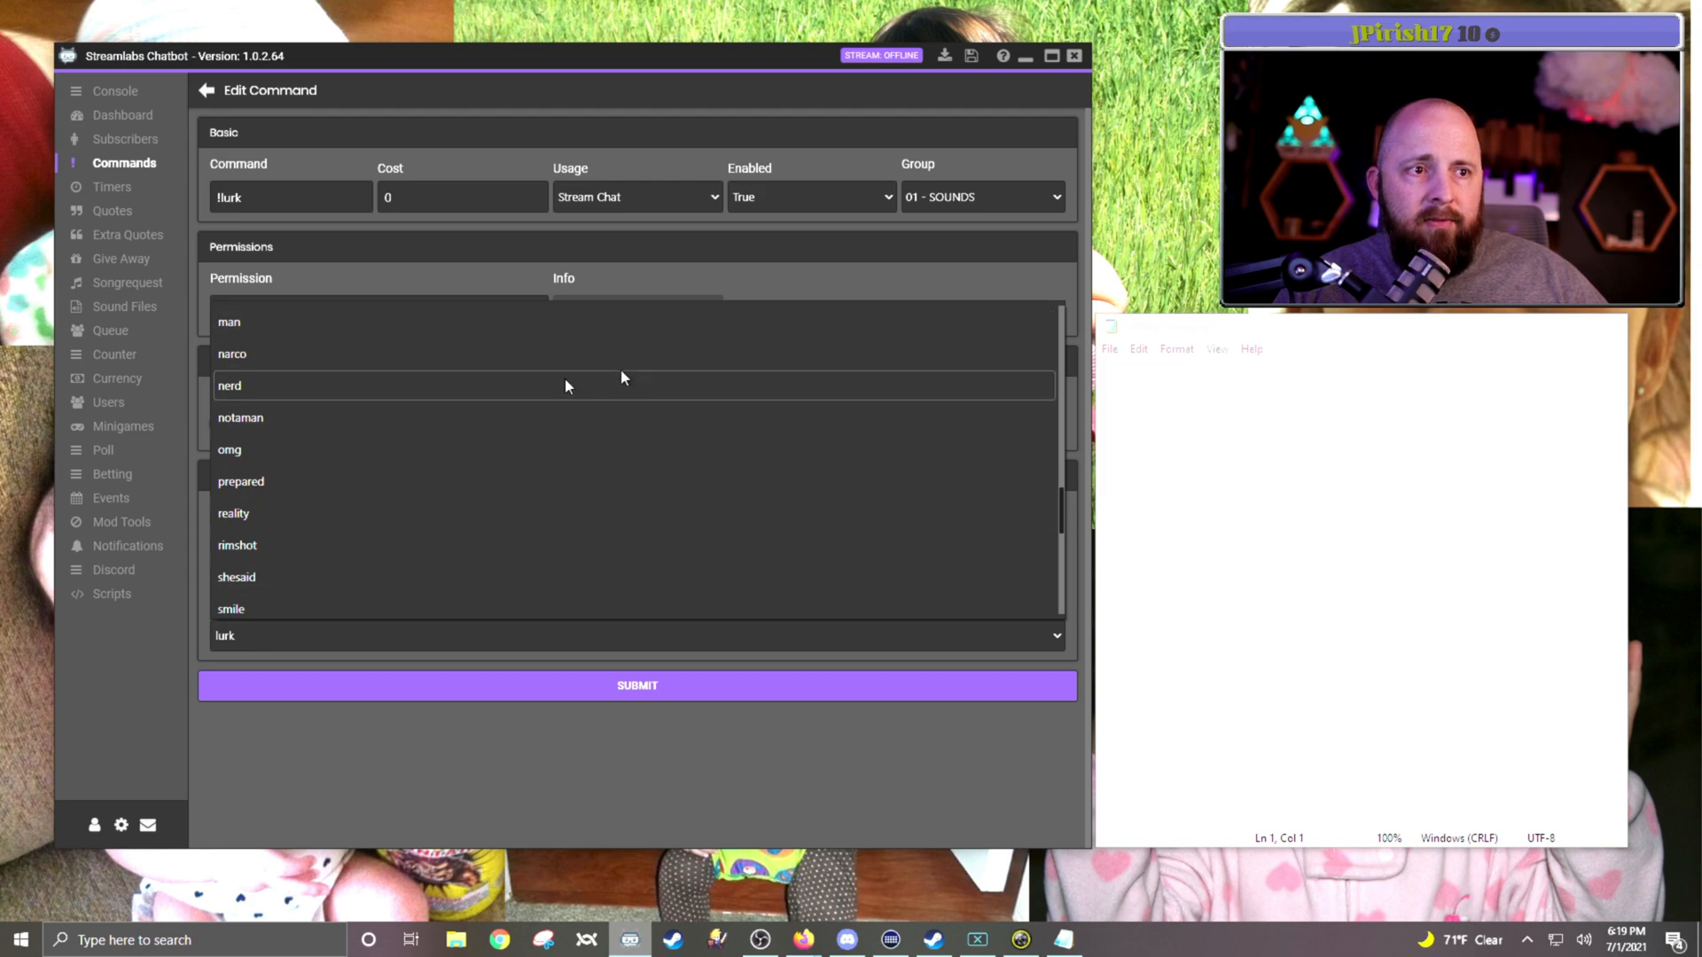
{"action": "scroll", "coordinate": [571, 379], "scroll_direction": "down", "scroll_amount": 2}
{"action": "left_click", "coordinate": [452, 784]}
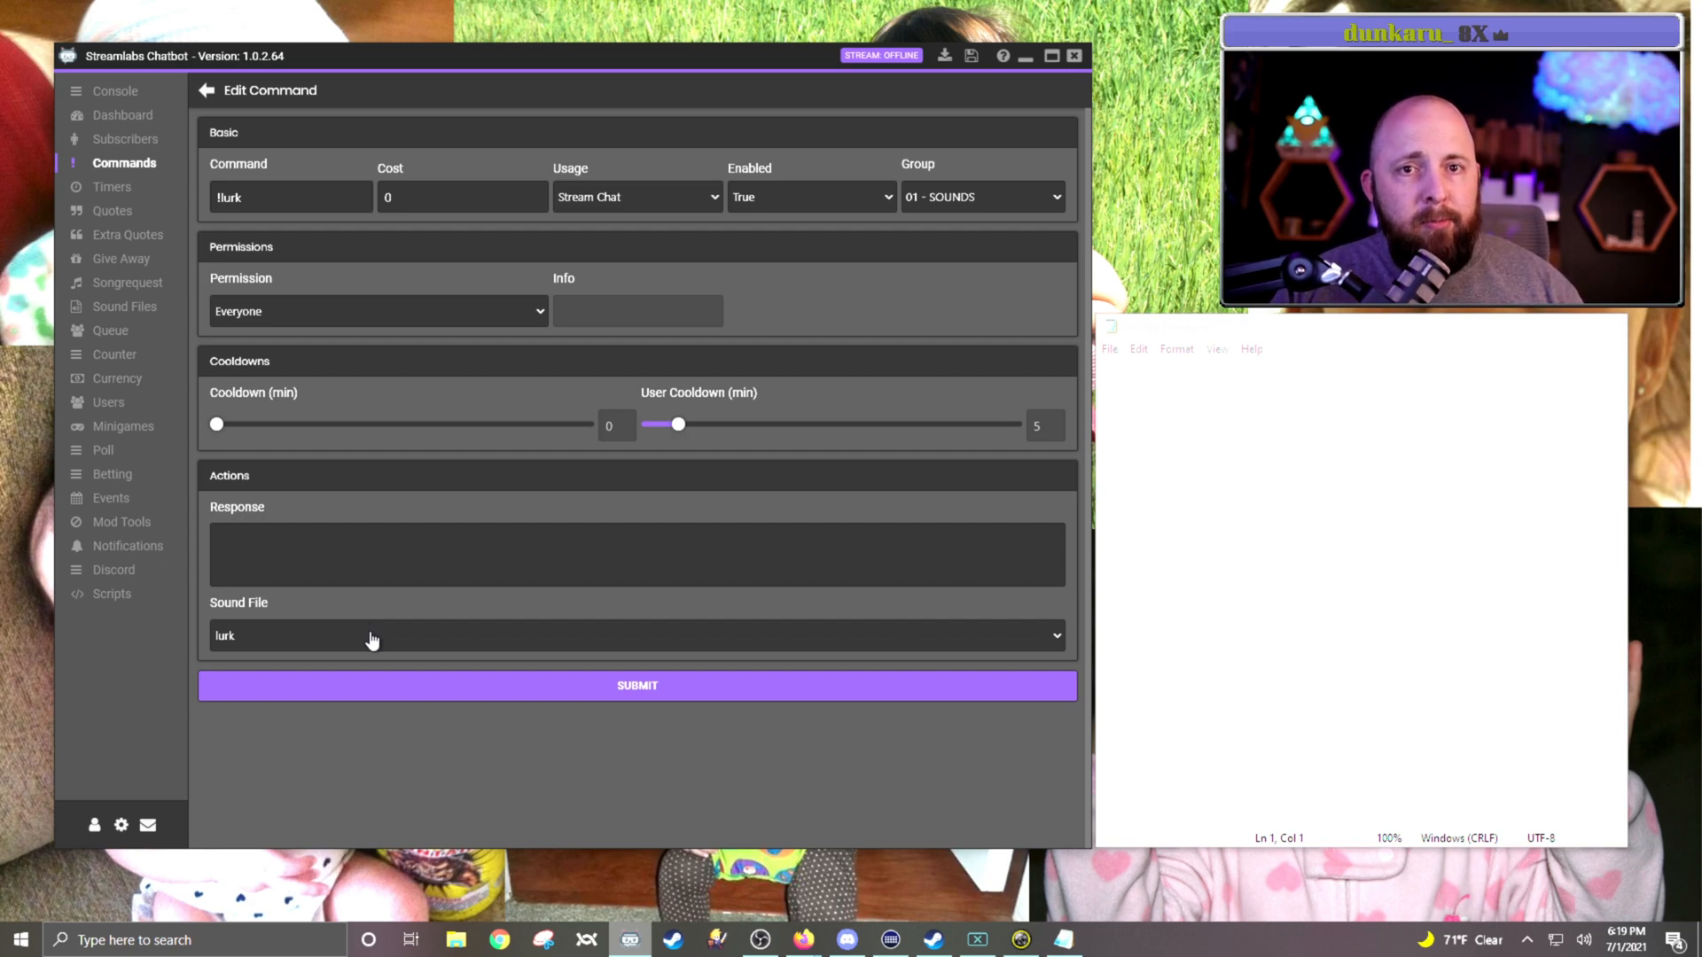
{"action": "left_click", "coordinate": [368, 570]}
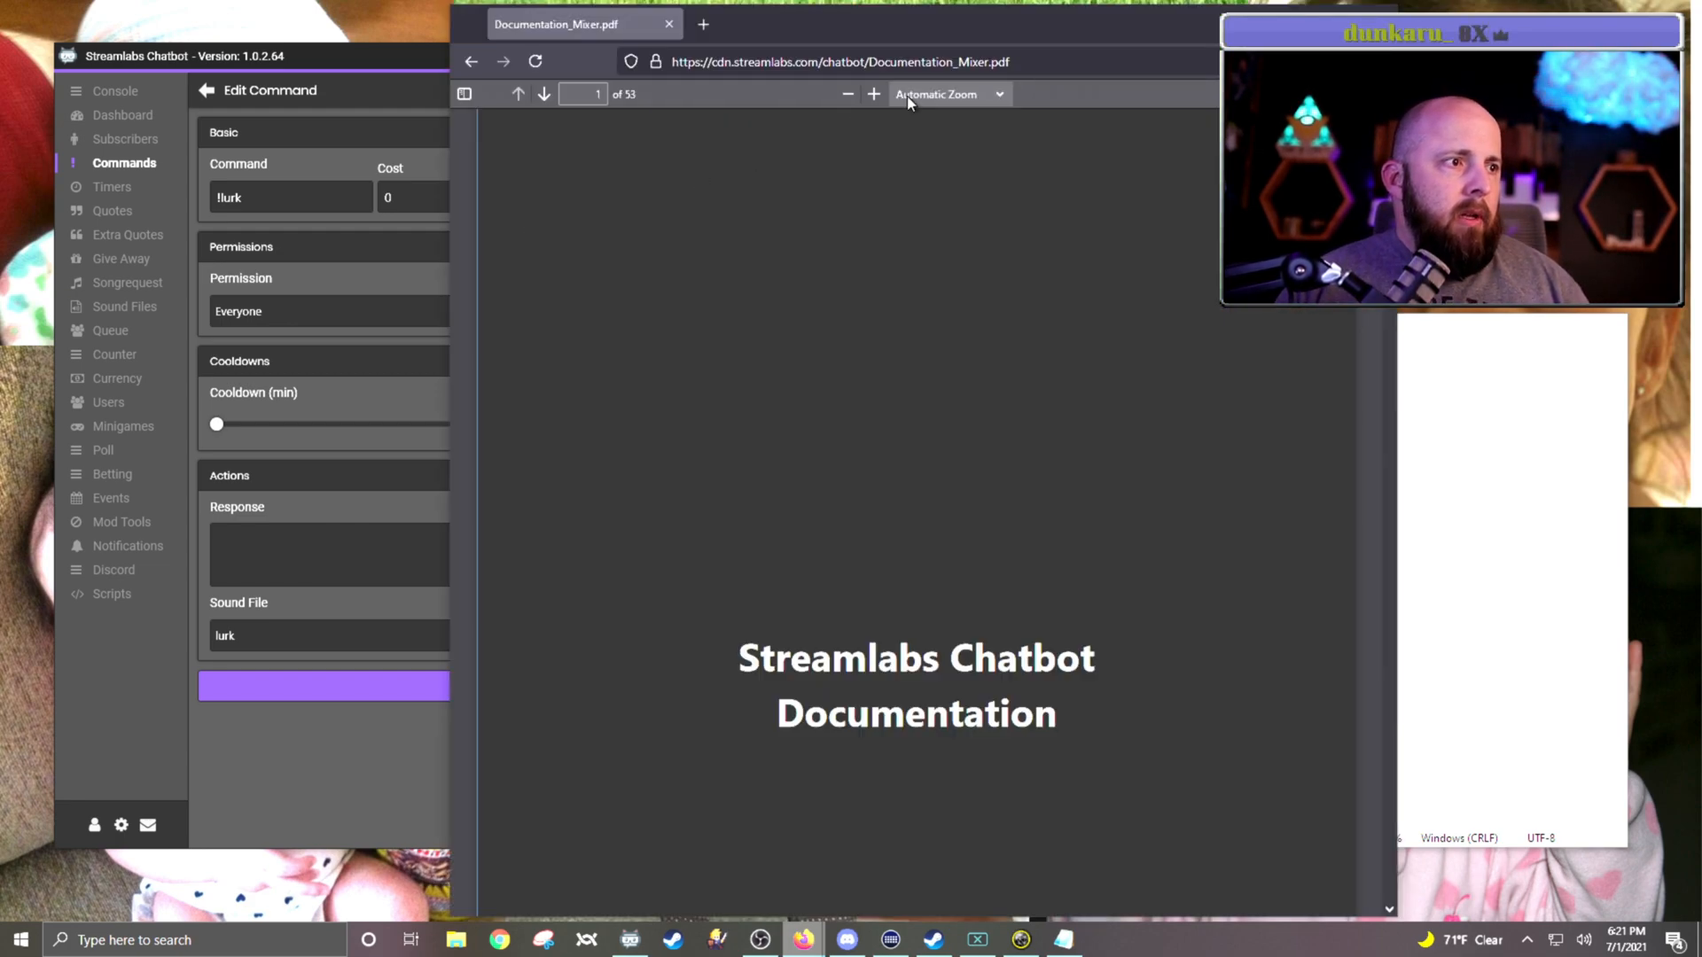
Step: Switch to the Streamlabs Chatbot documentation PDF in Firefox and find the Basic Parameters section on page 42
{"action": "left_click_drag", "start_coordinate": [851, 25], "coordinate": [514, 21]}
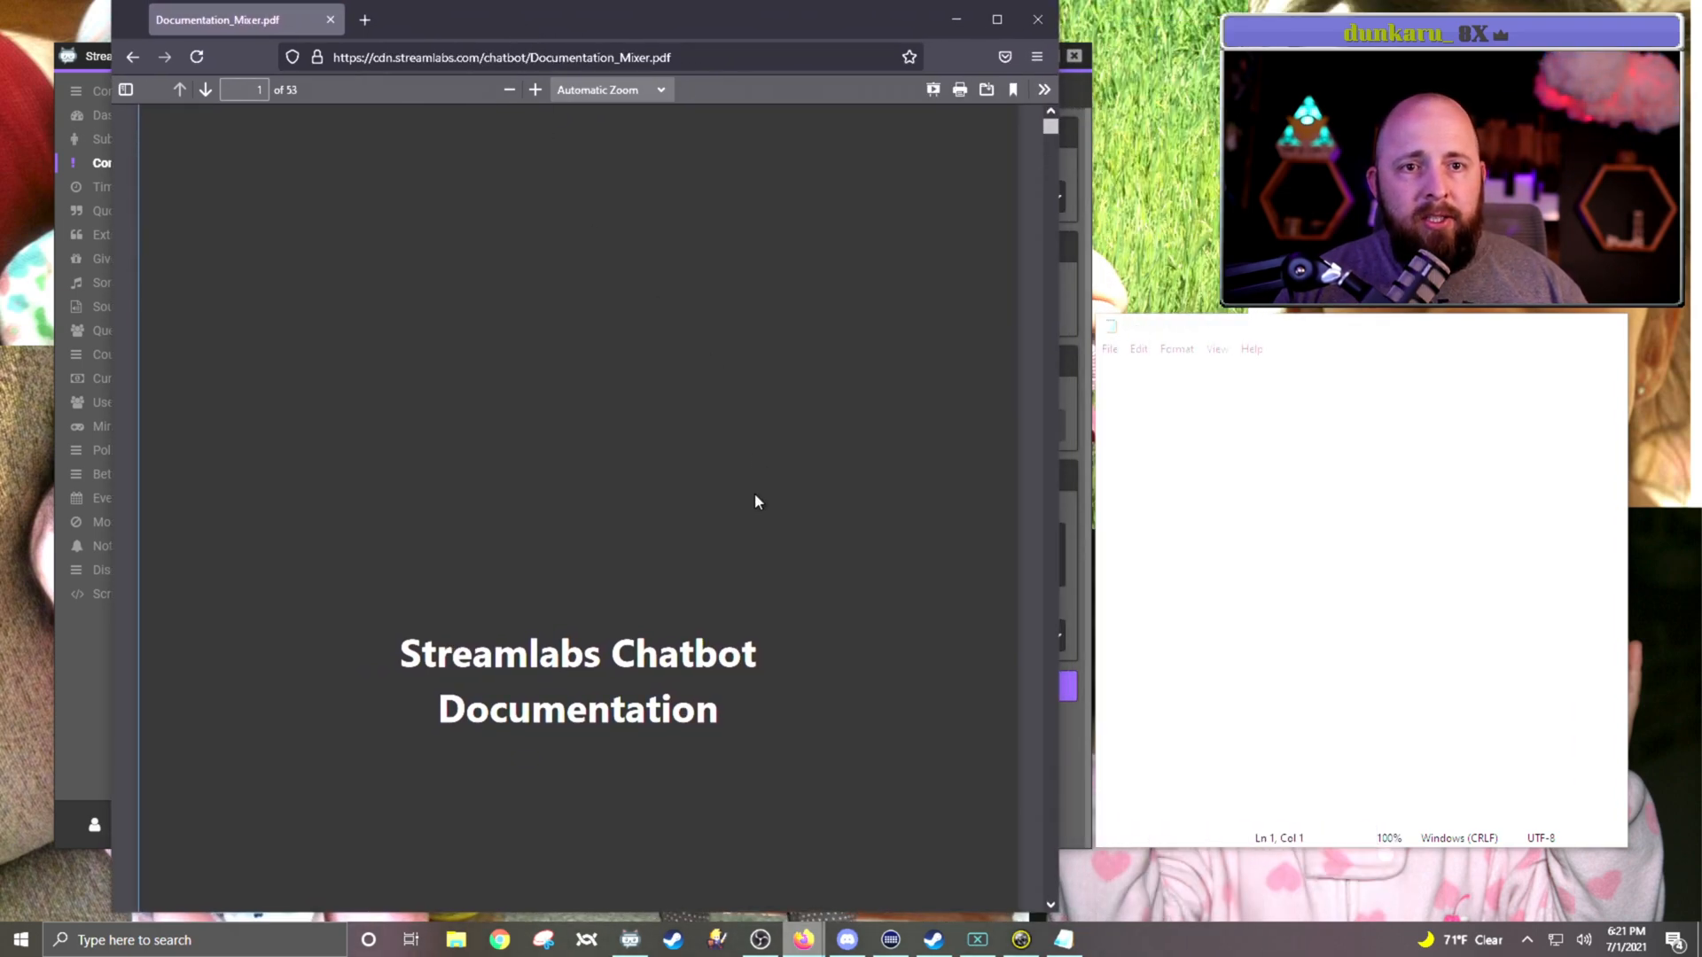
{"action": "scroll", "coordinate": [711, 462], "scroll_direction": "down", "scroll_amount": 3}
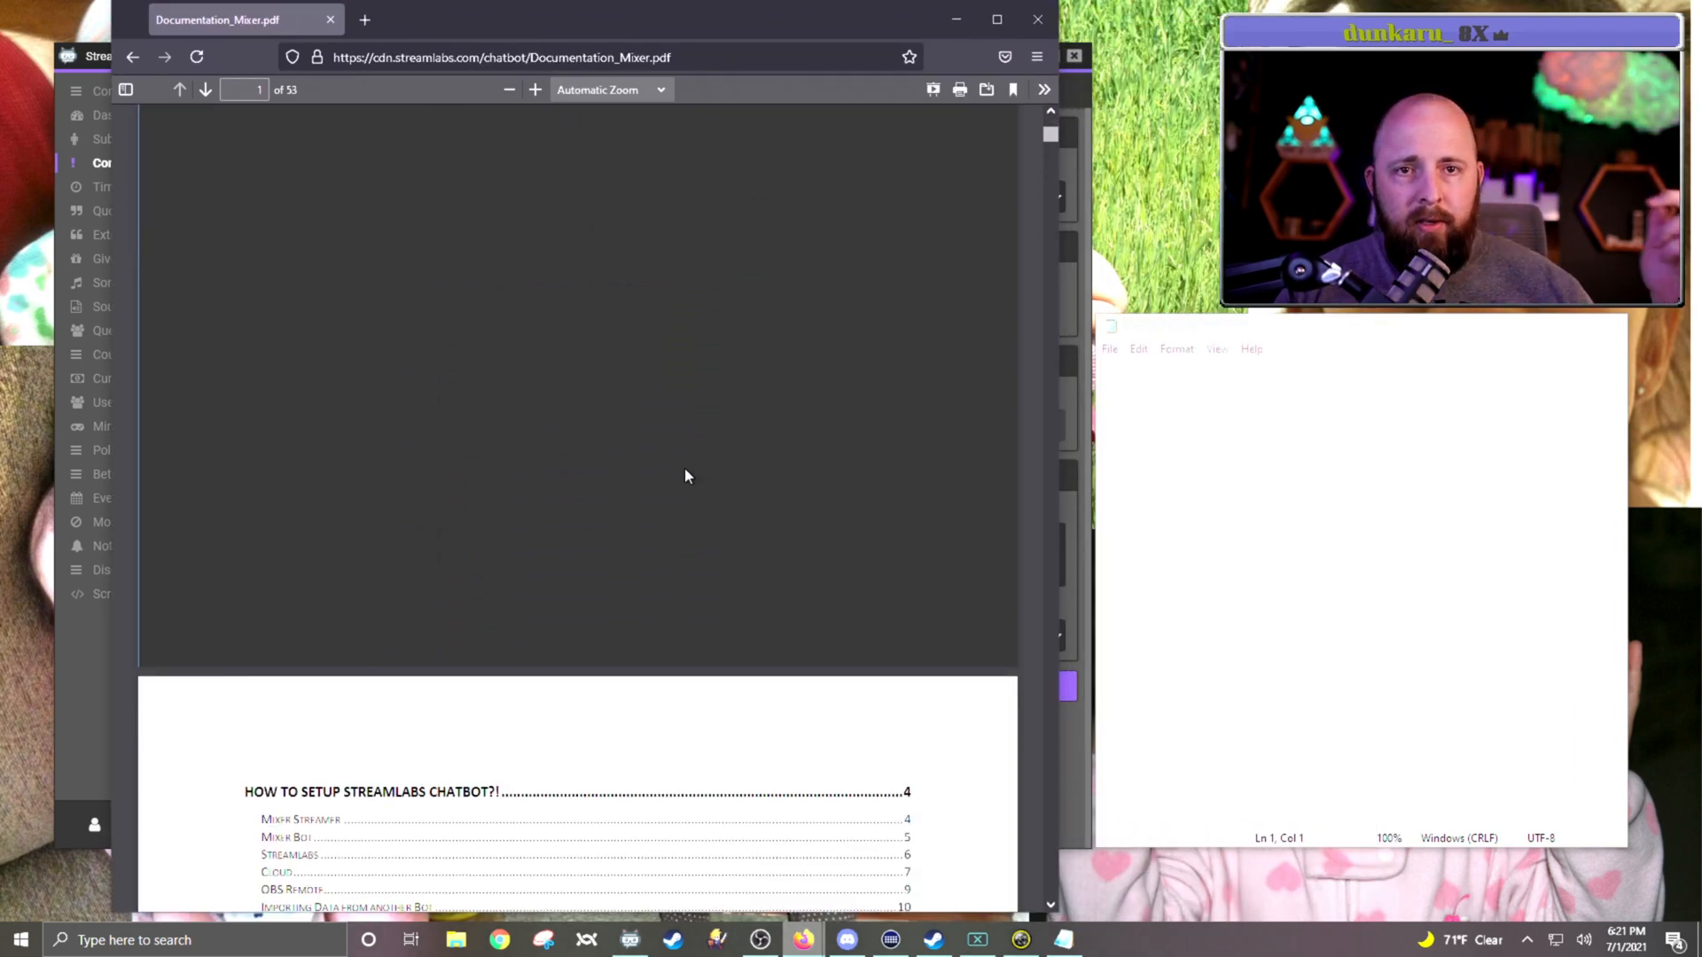
{"action": "scroll", "coordinate": [685, 476], "scroll_direction": "down", "scroll_amount": 4}
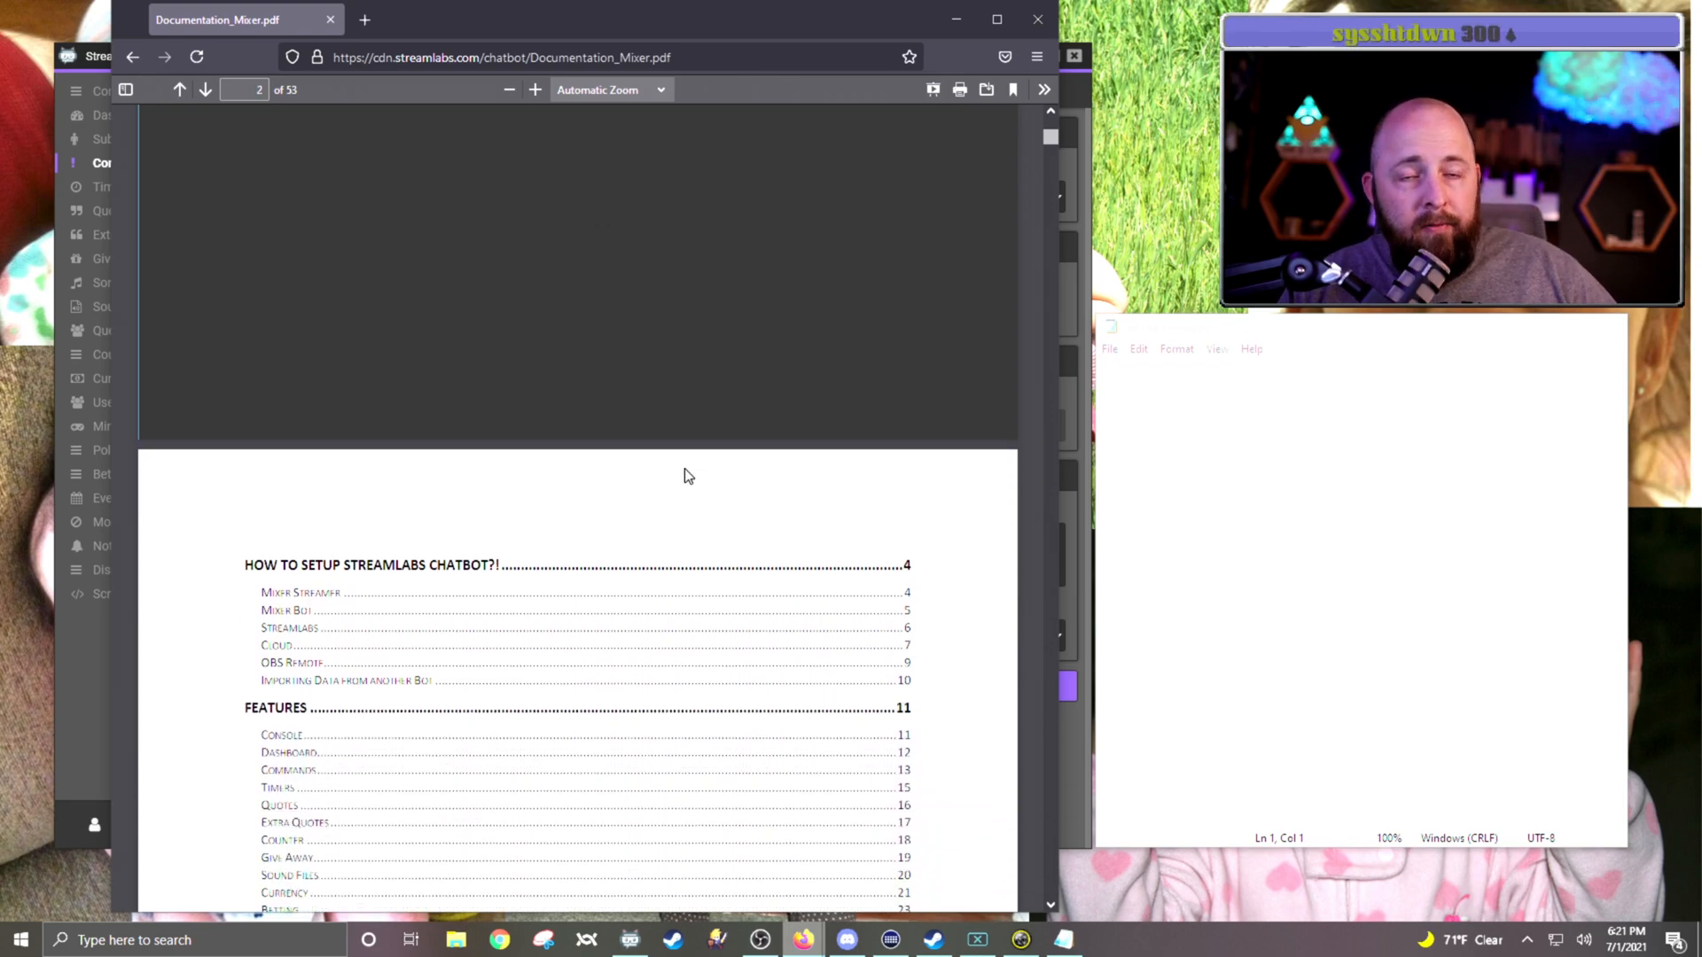
{"action": "scroll", "coordinate": [687, 478], "scroll_direction": "down", "scroll_amount": 1}
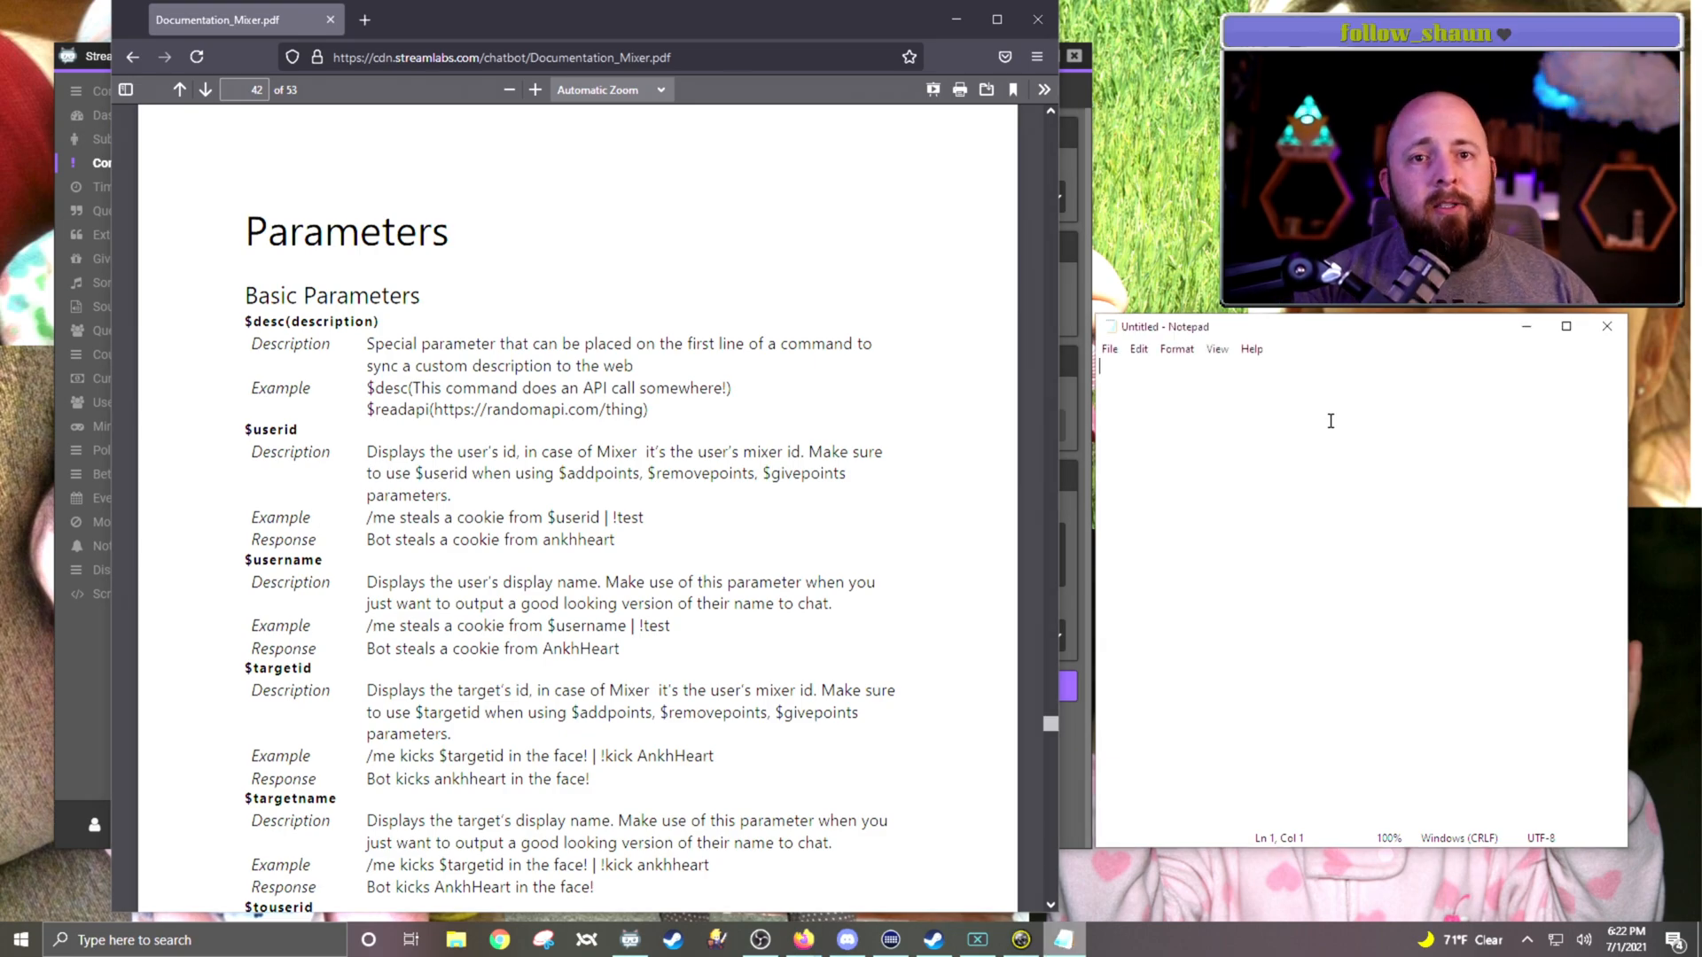
Step: In Notepad, write two lines: "$username went to eat dinner" and "$username went so sniff their laundry"
{"action": "type", "text": "$username"}
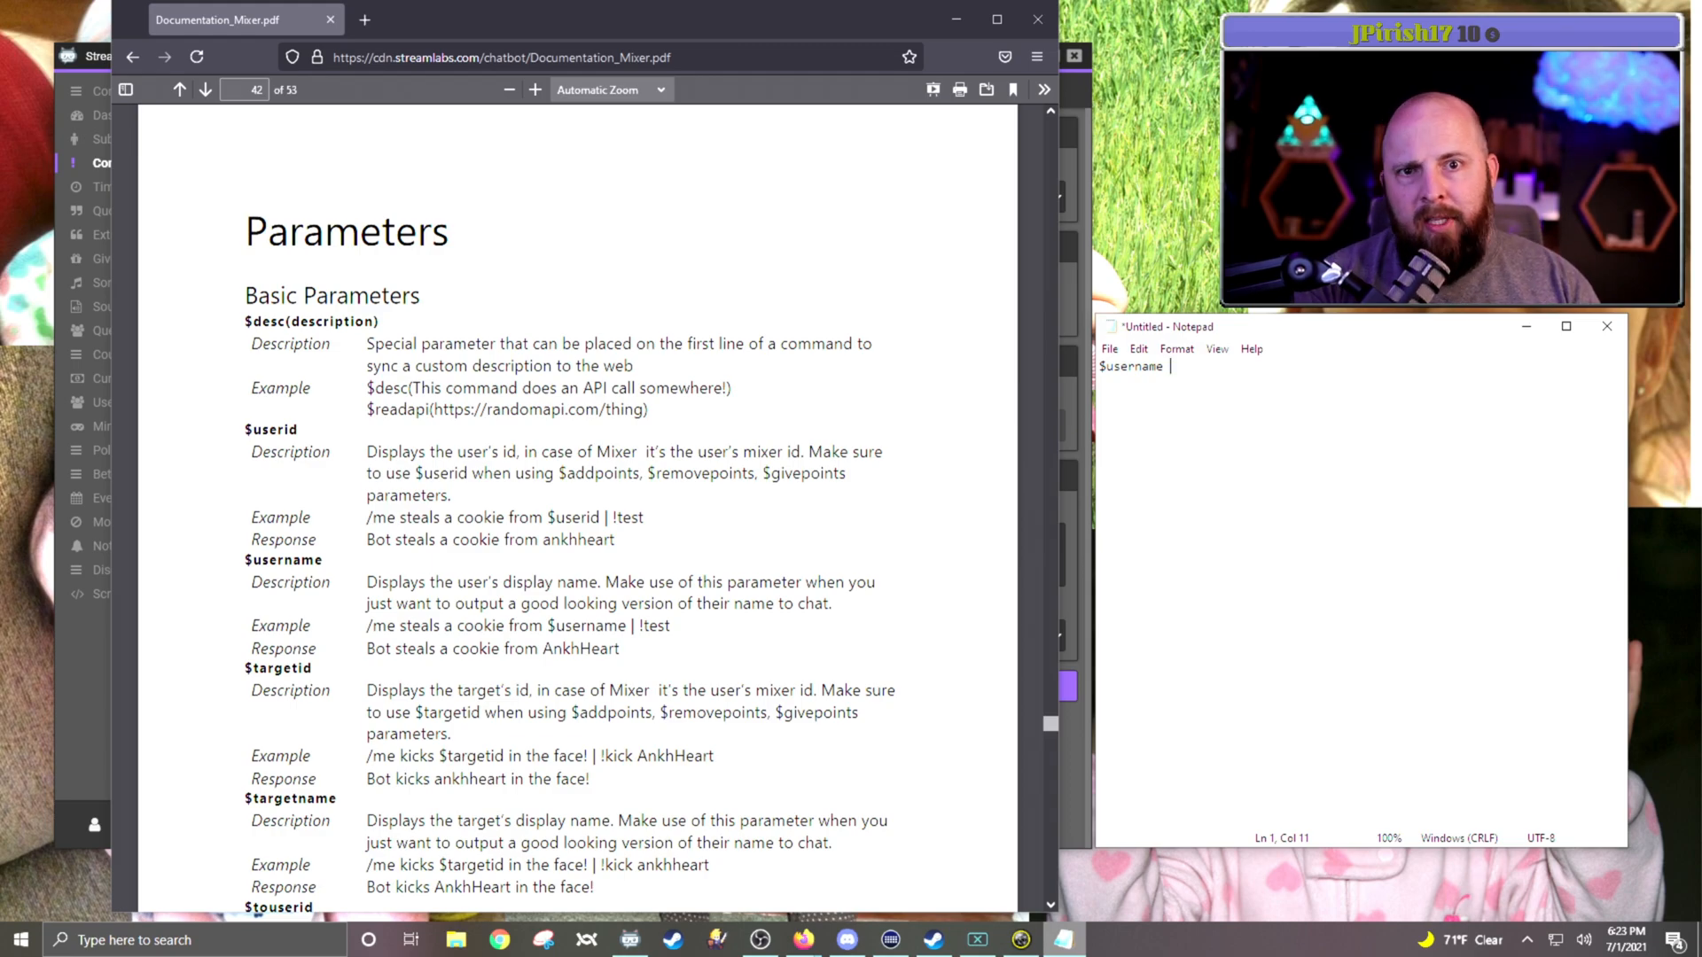
{"action": "type", "text": " went to eat dinner"}
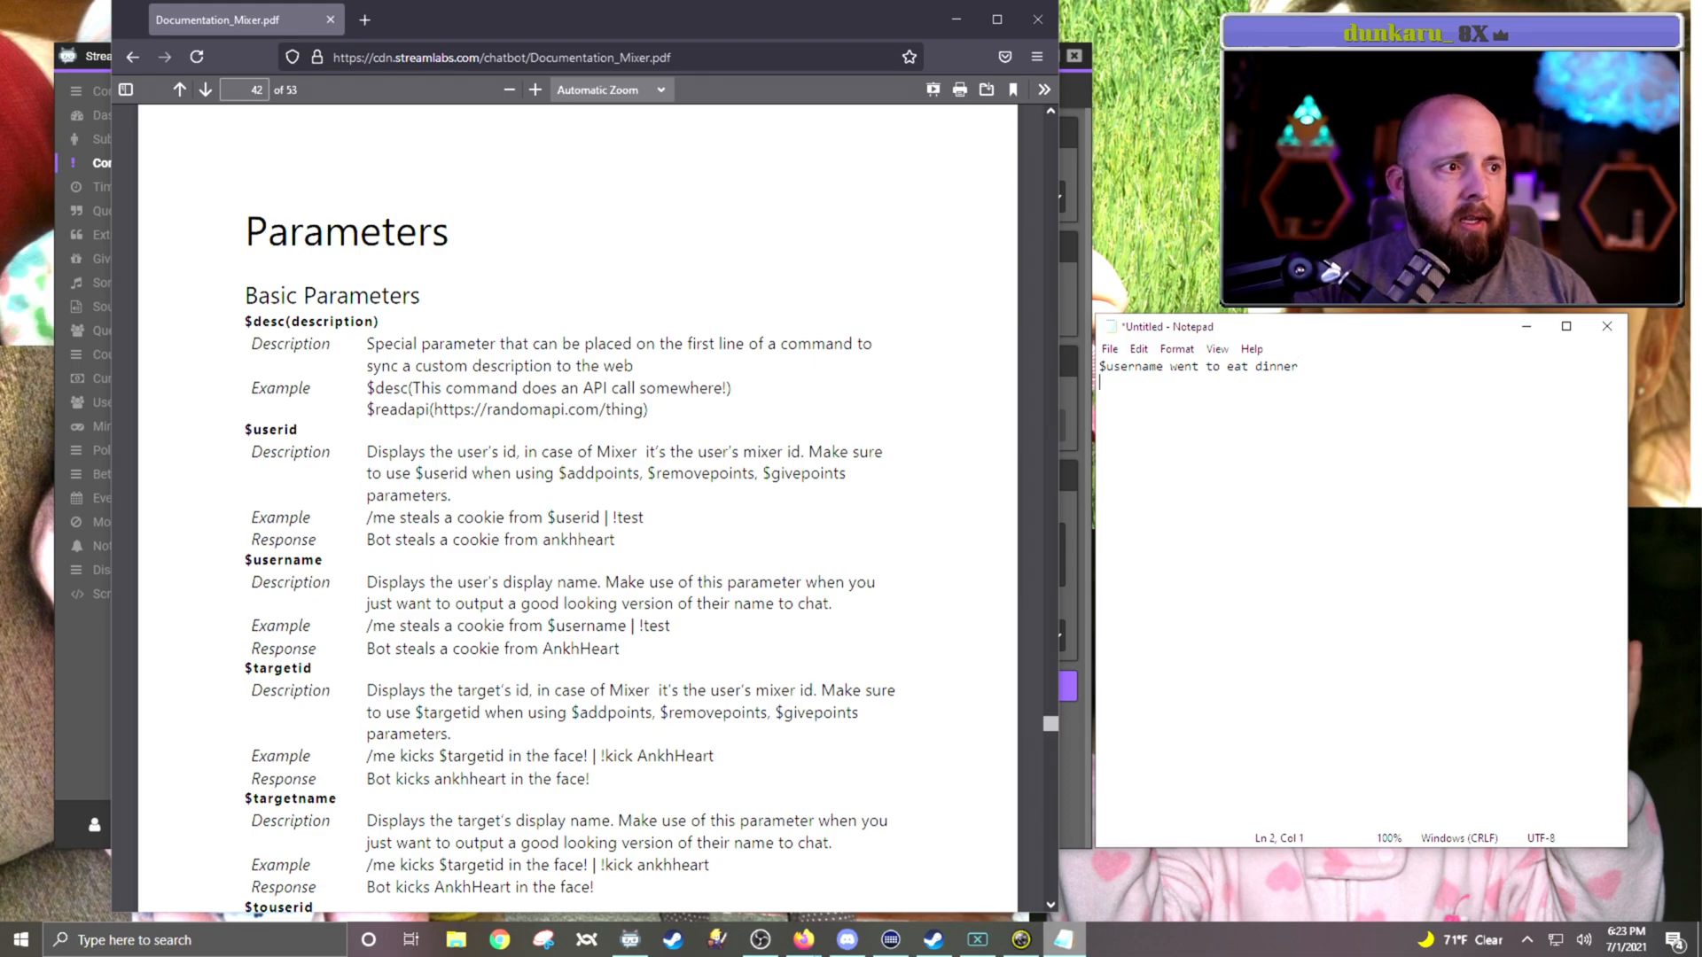
{"action": "type", "text": "$username "}
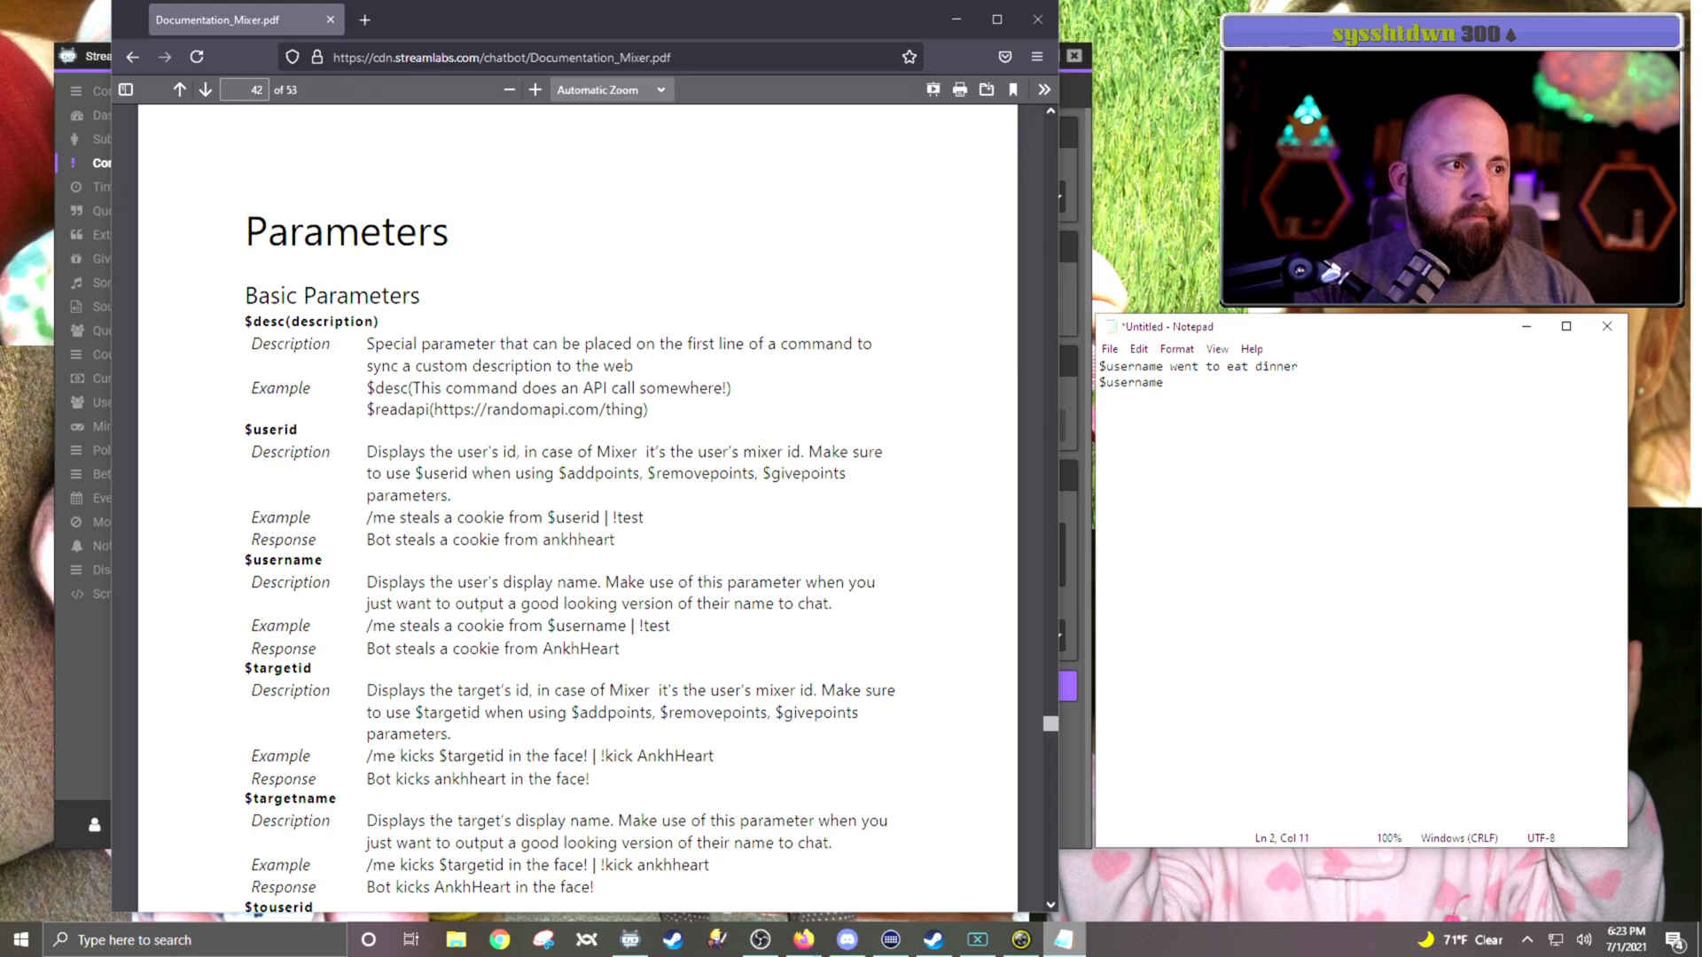
{"action": "type", "text": "went so "}
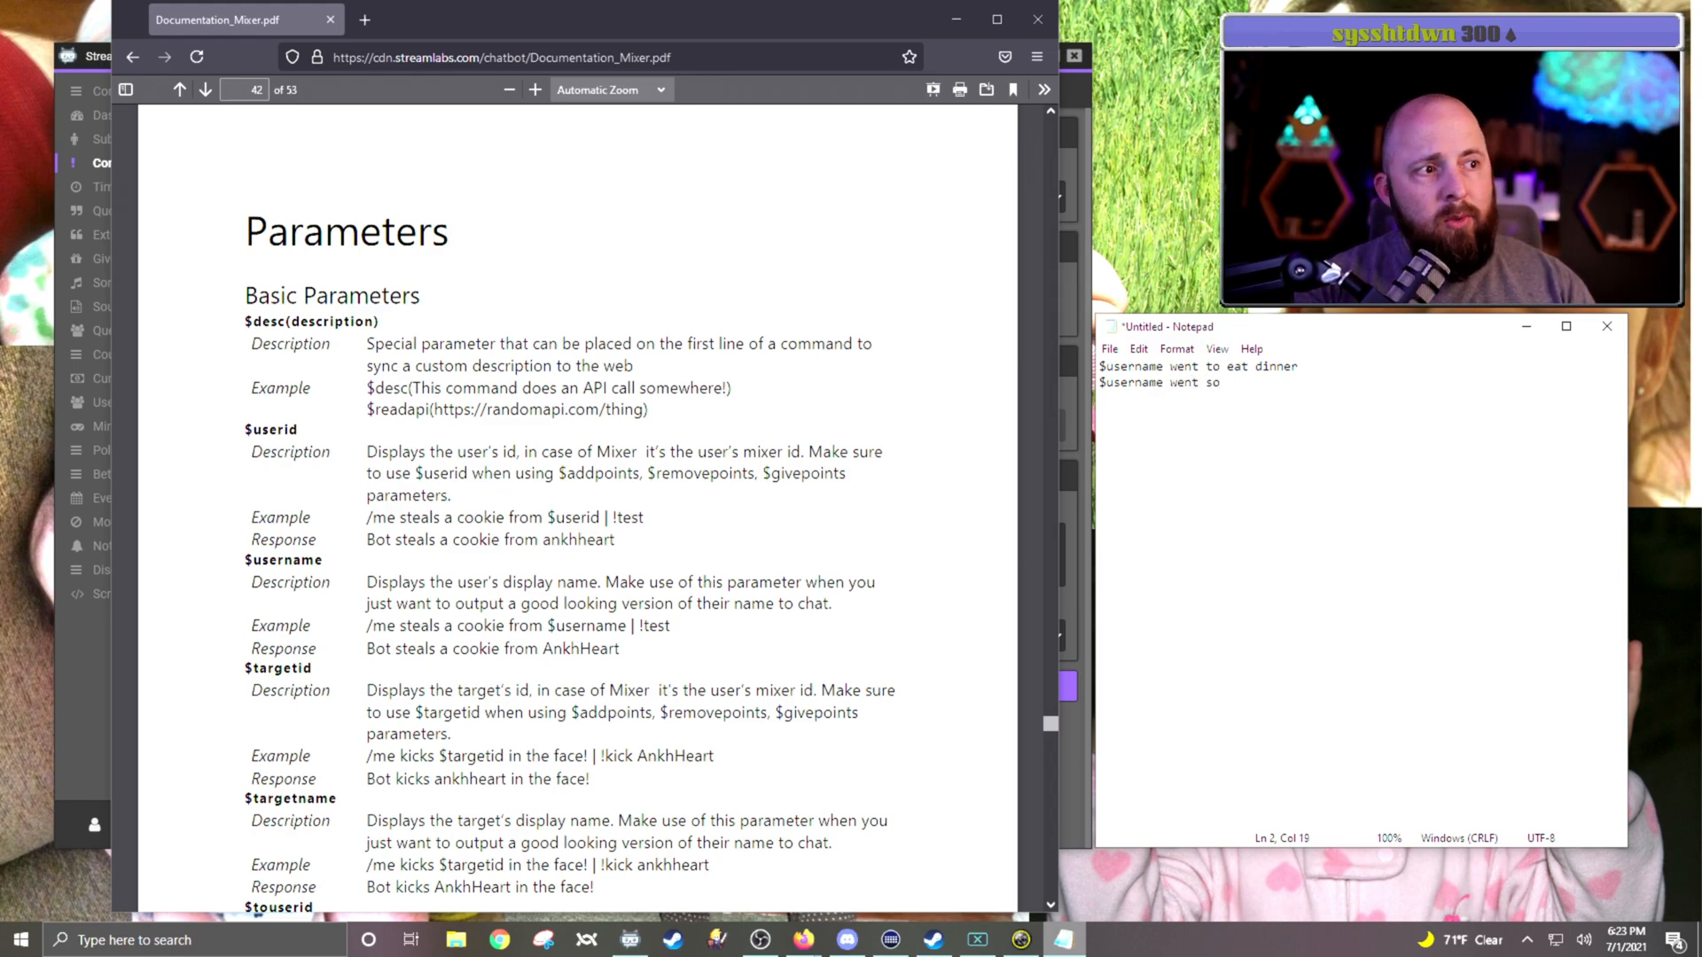
{"action": "type", "text": "sniff their laundry"}
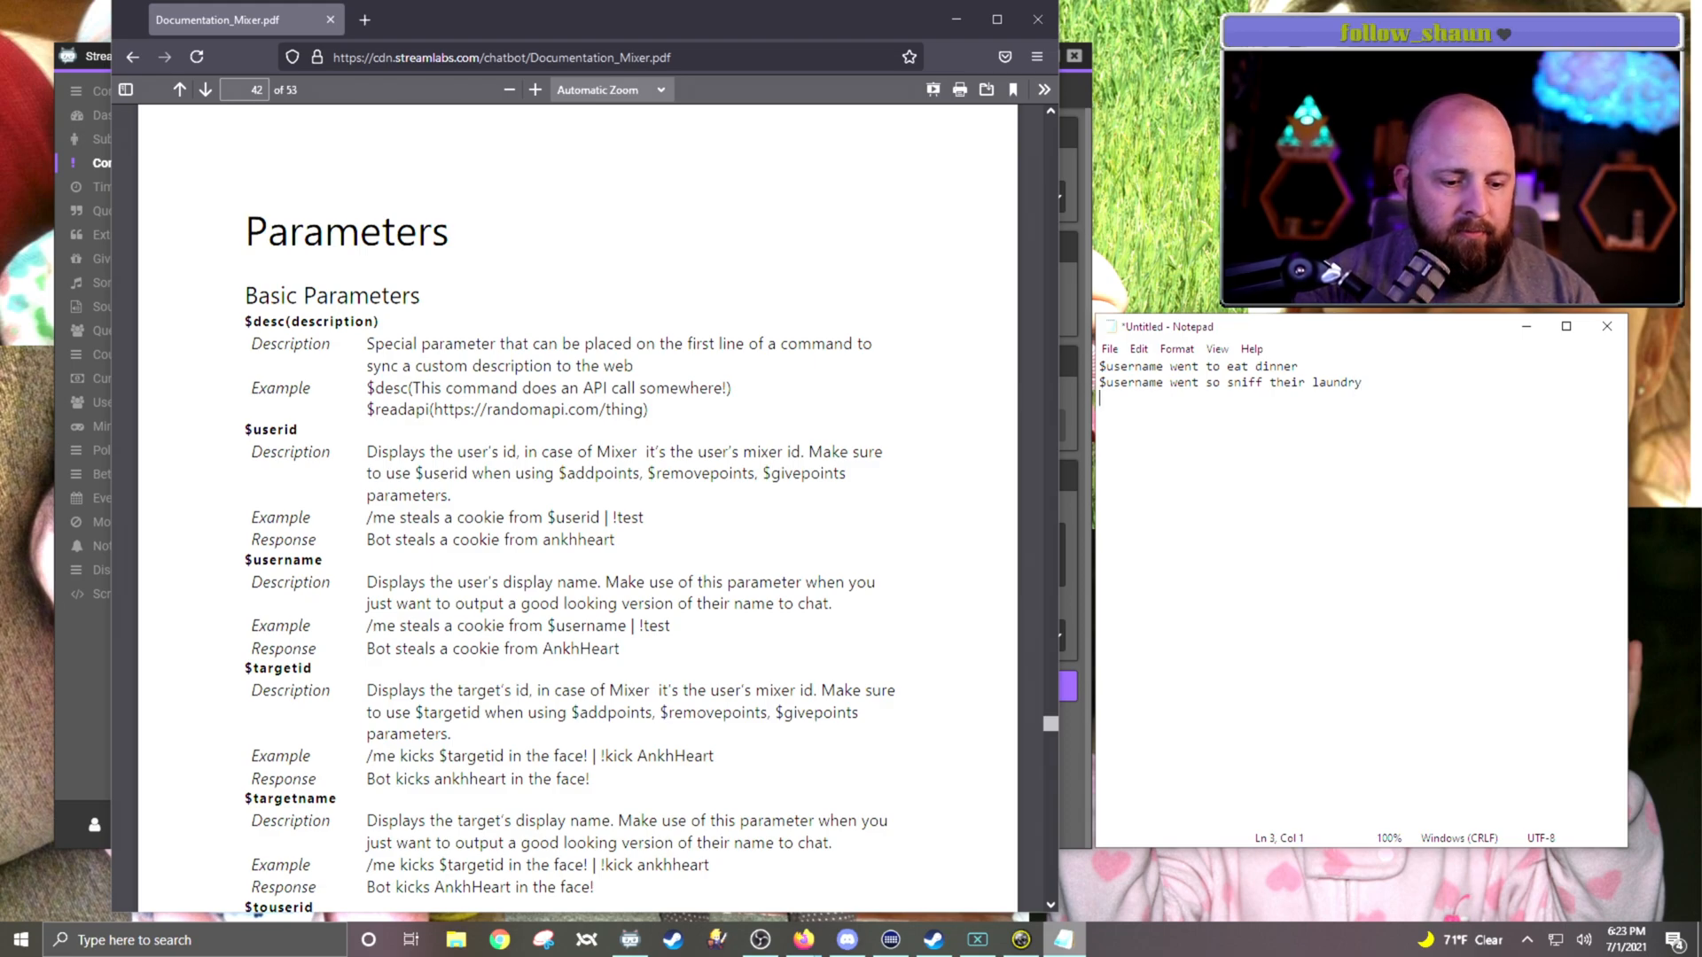
{"action": "type", "text": " $username "}
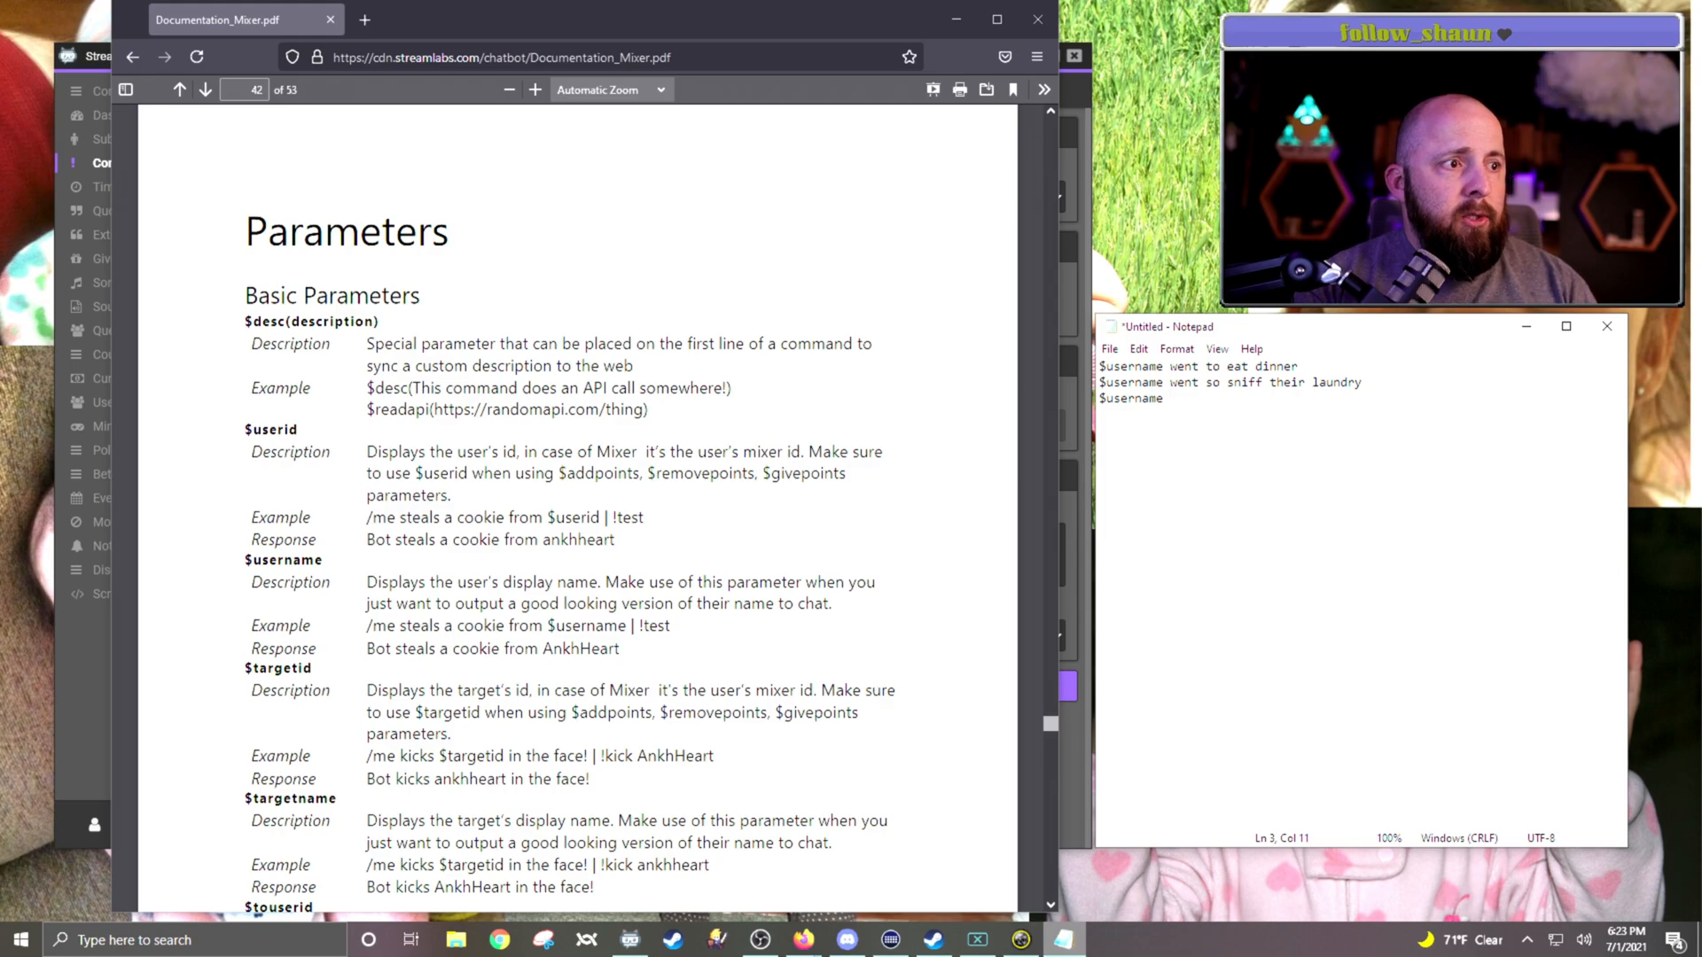
{"action": "type", "text": "had enough of Dink becau"}
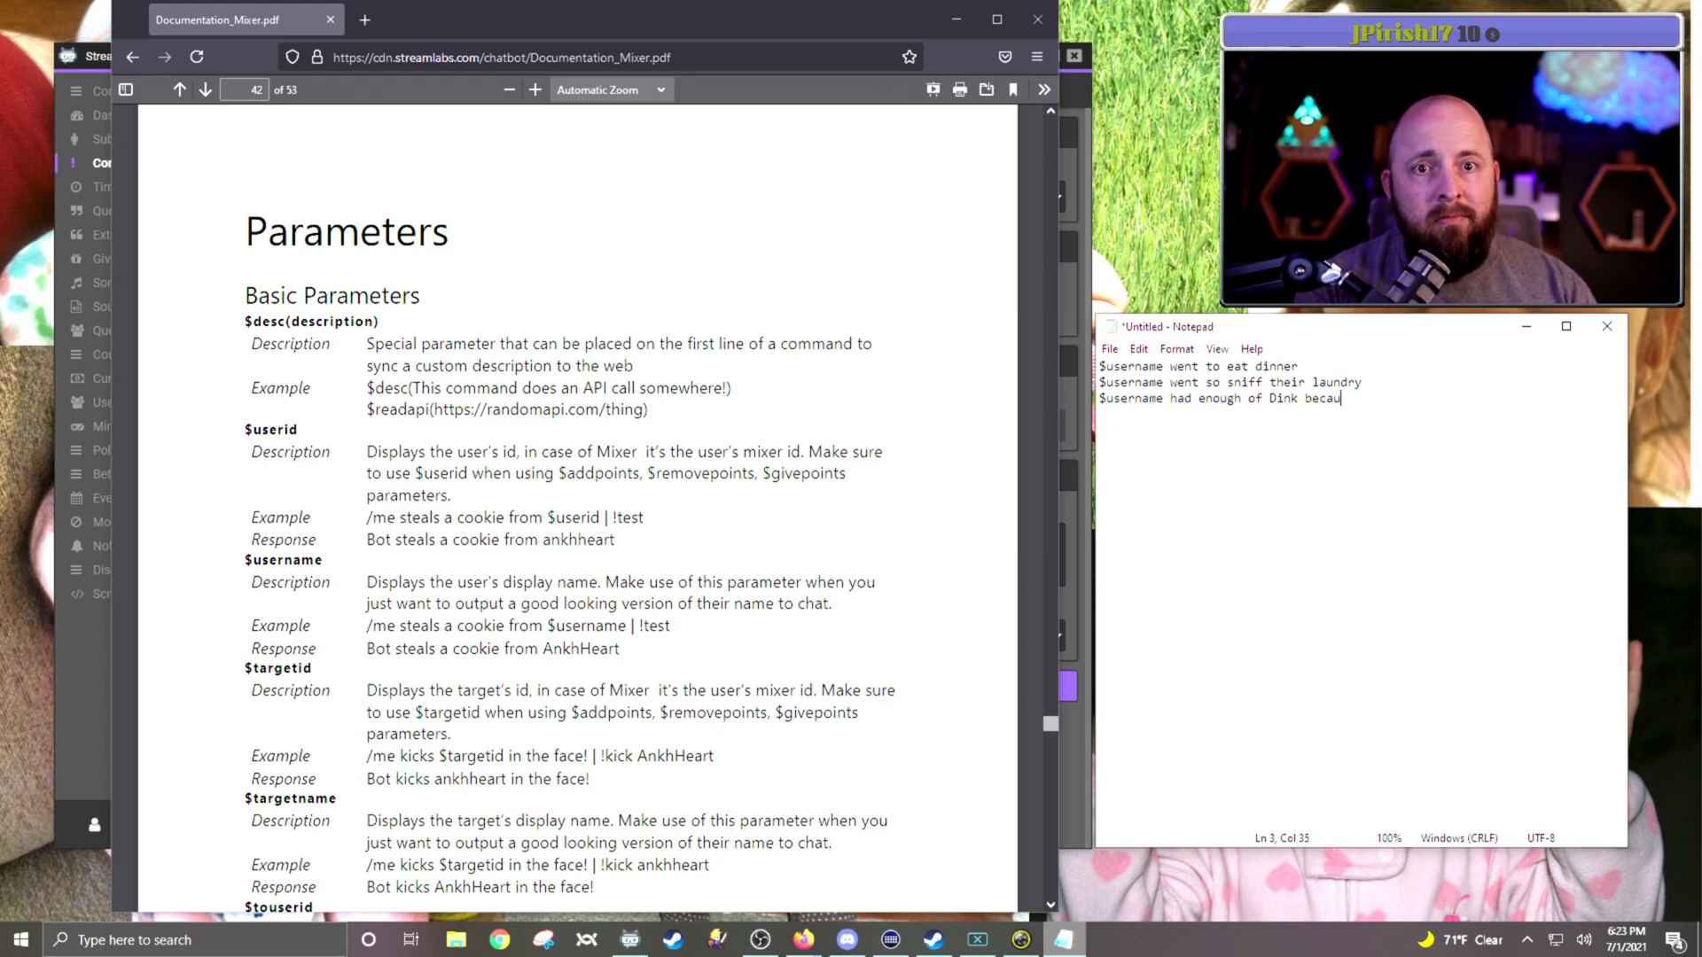
Step: Add a third line reading "$username had enough of" followed by the streamer's nickname
{"action": "key", "text": "BackSpace"}
{"action": "key", "text": "BackSpace"}
{"action": "key", "text": "BackSpace"}
{"action": "key", "text": "BackSpace"}
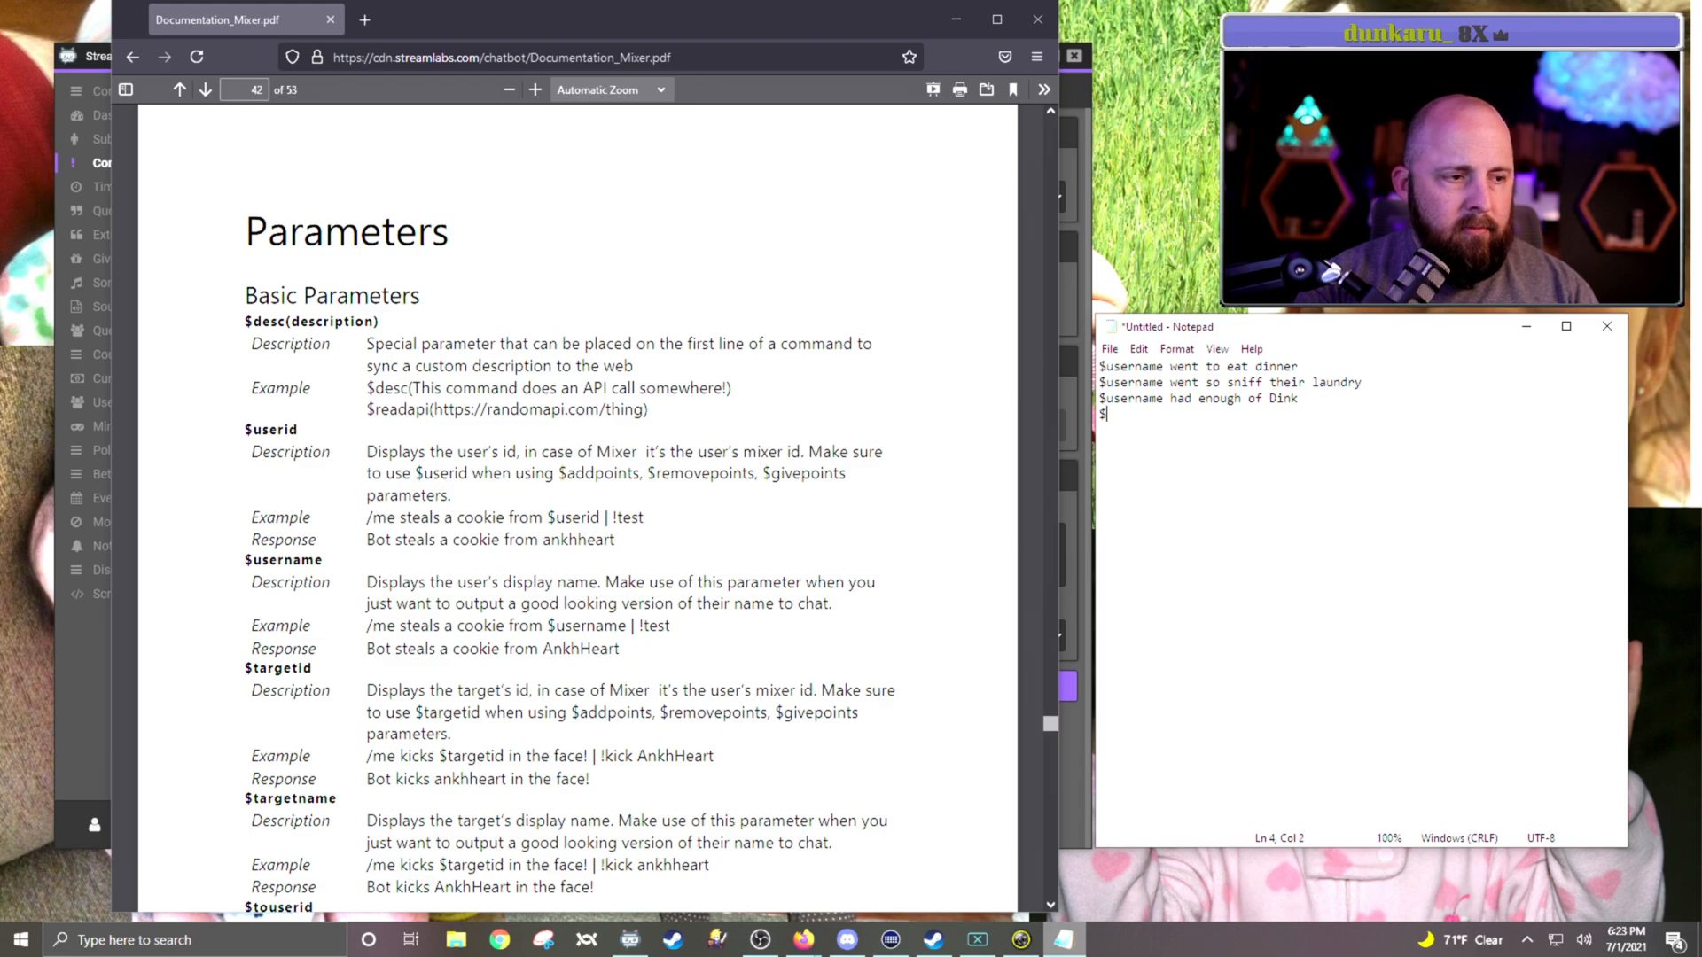
Step: Add a fourth line saying $username was fed up of the co-host, given by first name, "not being around"
{"action": "type", "text": "ame "}
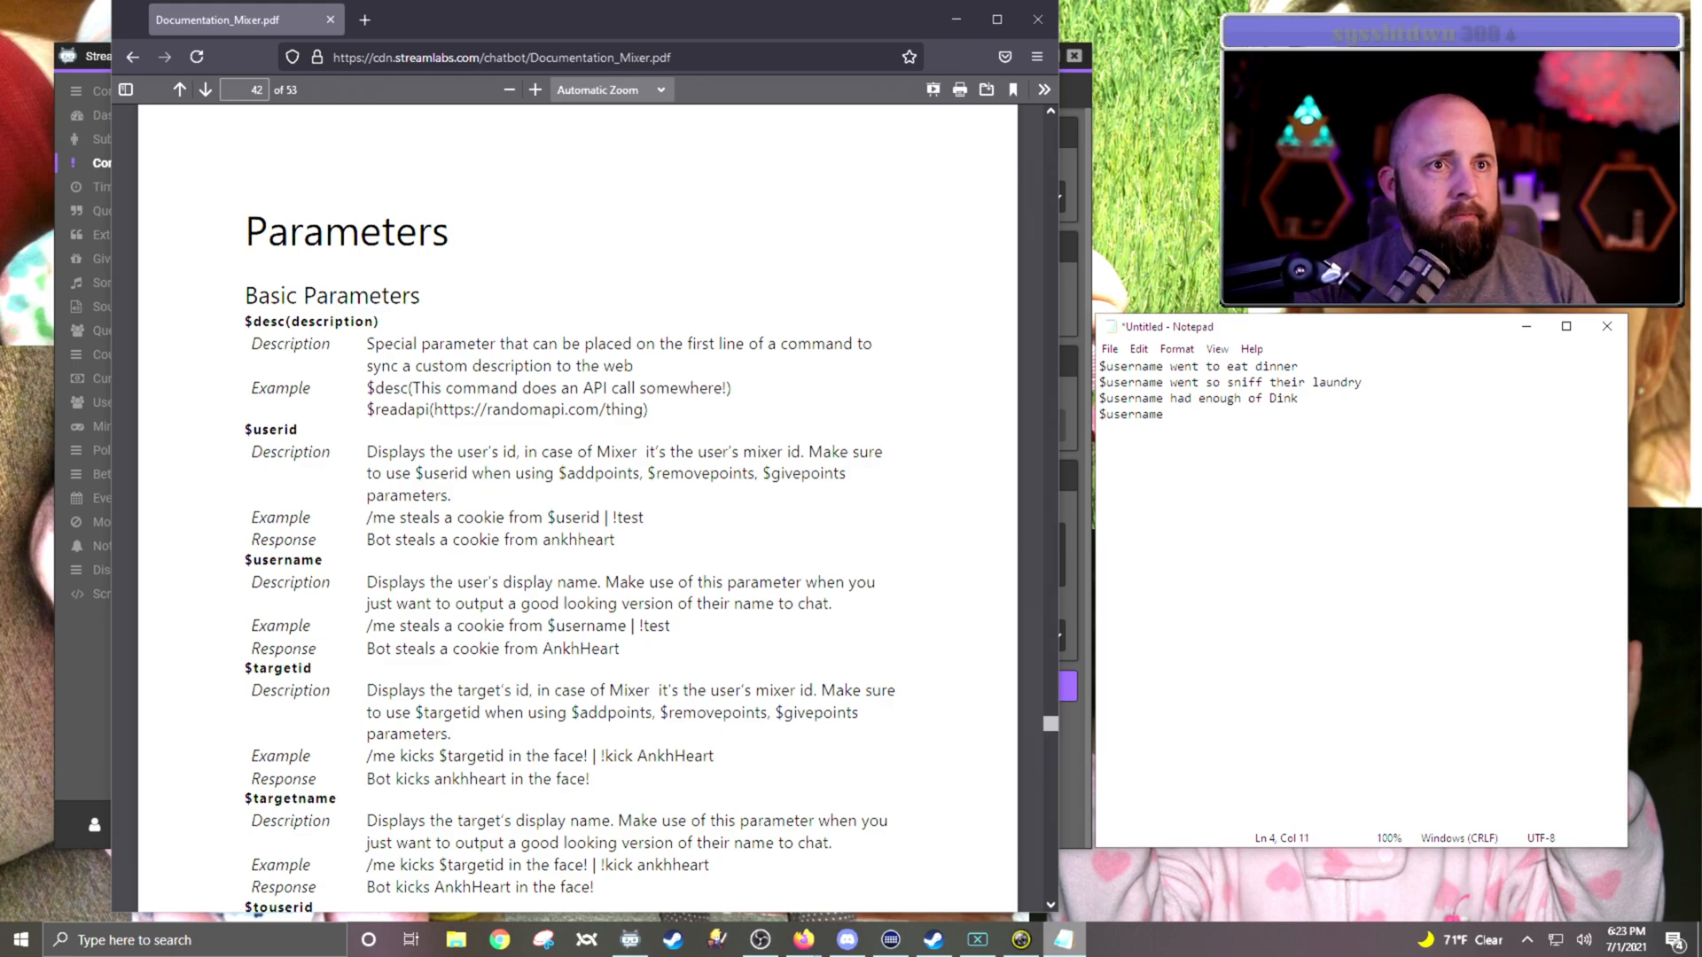
{"action": "type", "text": "was fed up"}
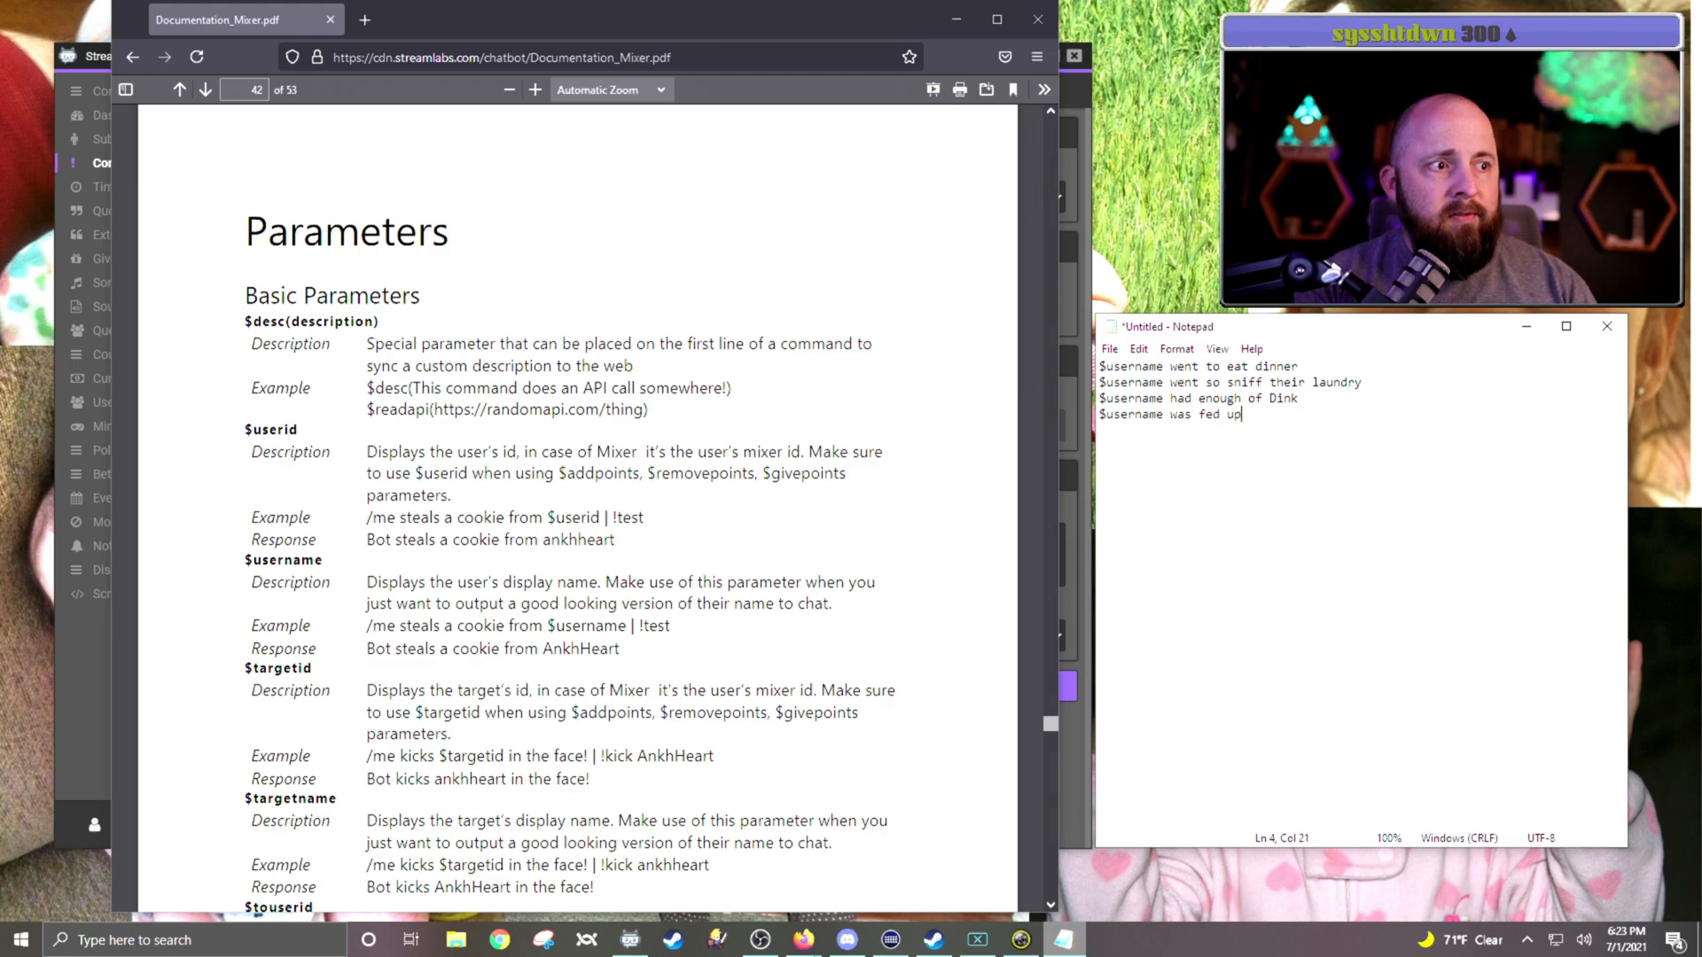
{"action": "type", "text": " of G"}
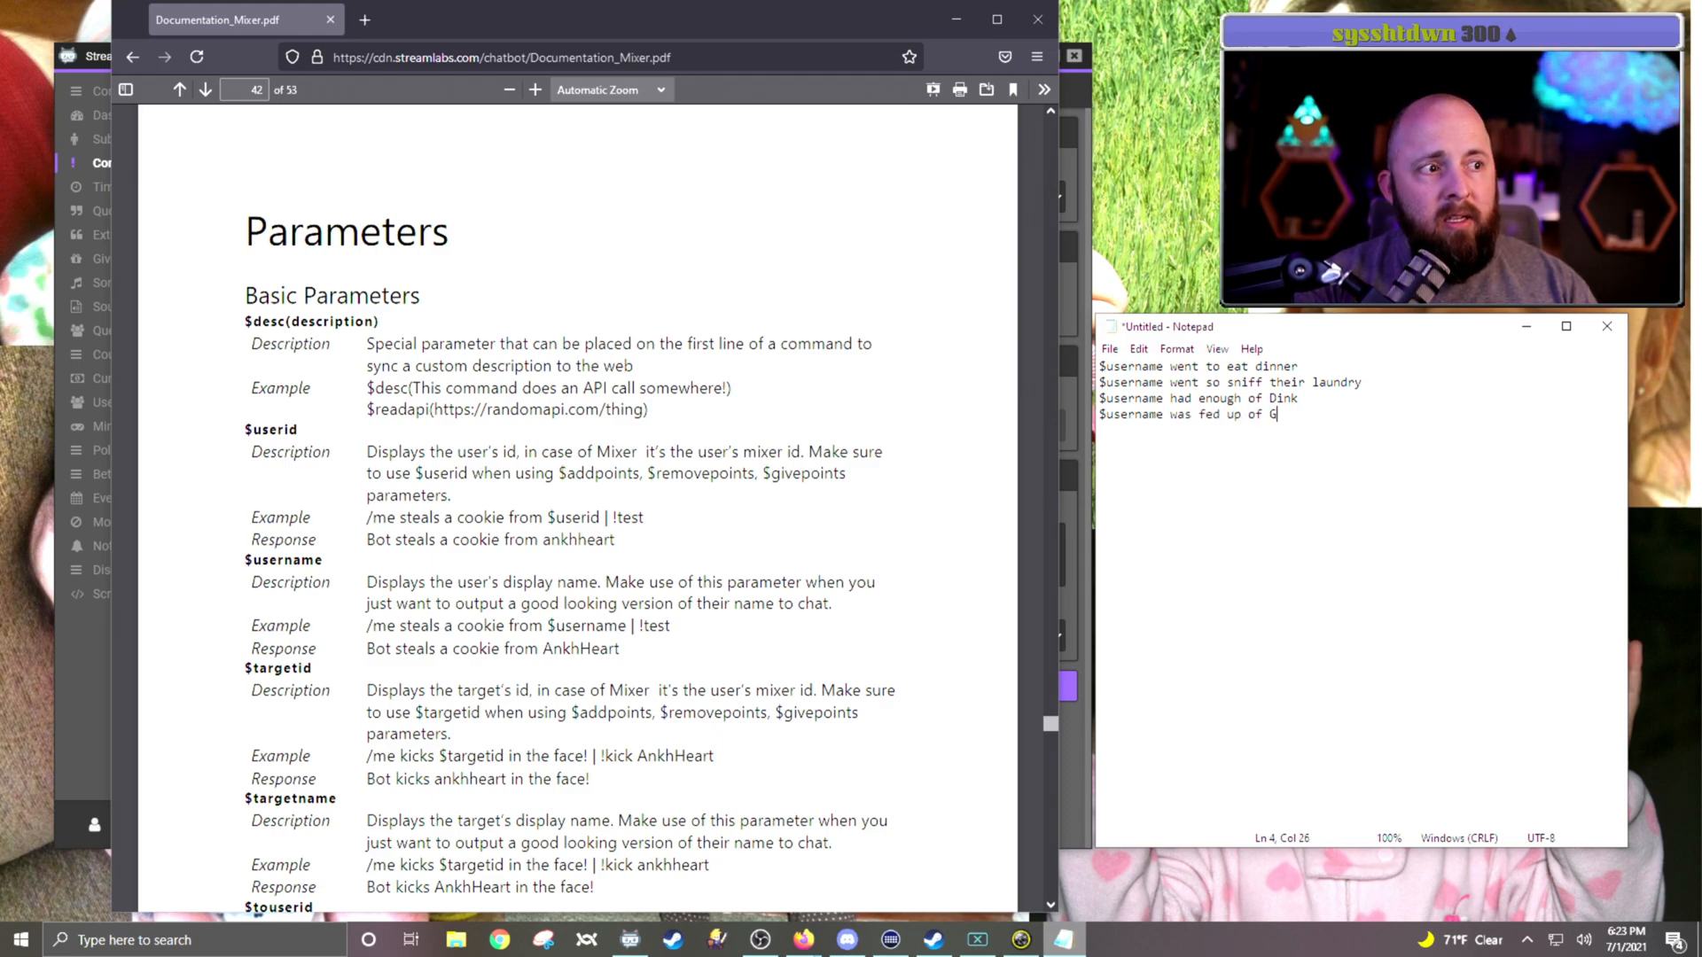
{"action": "type", "text": "ina not being aroud"}
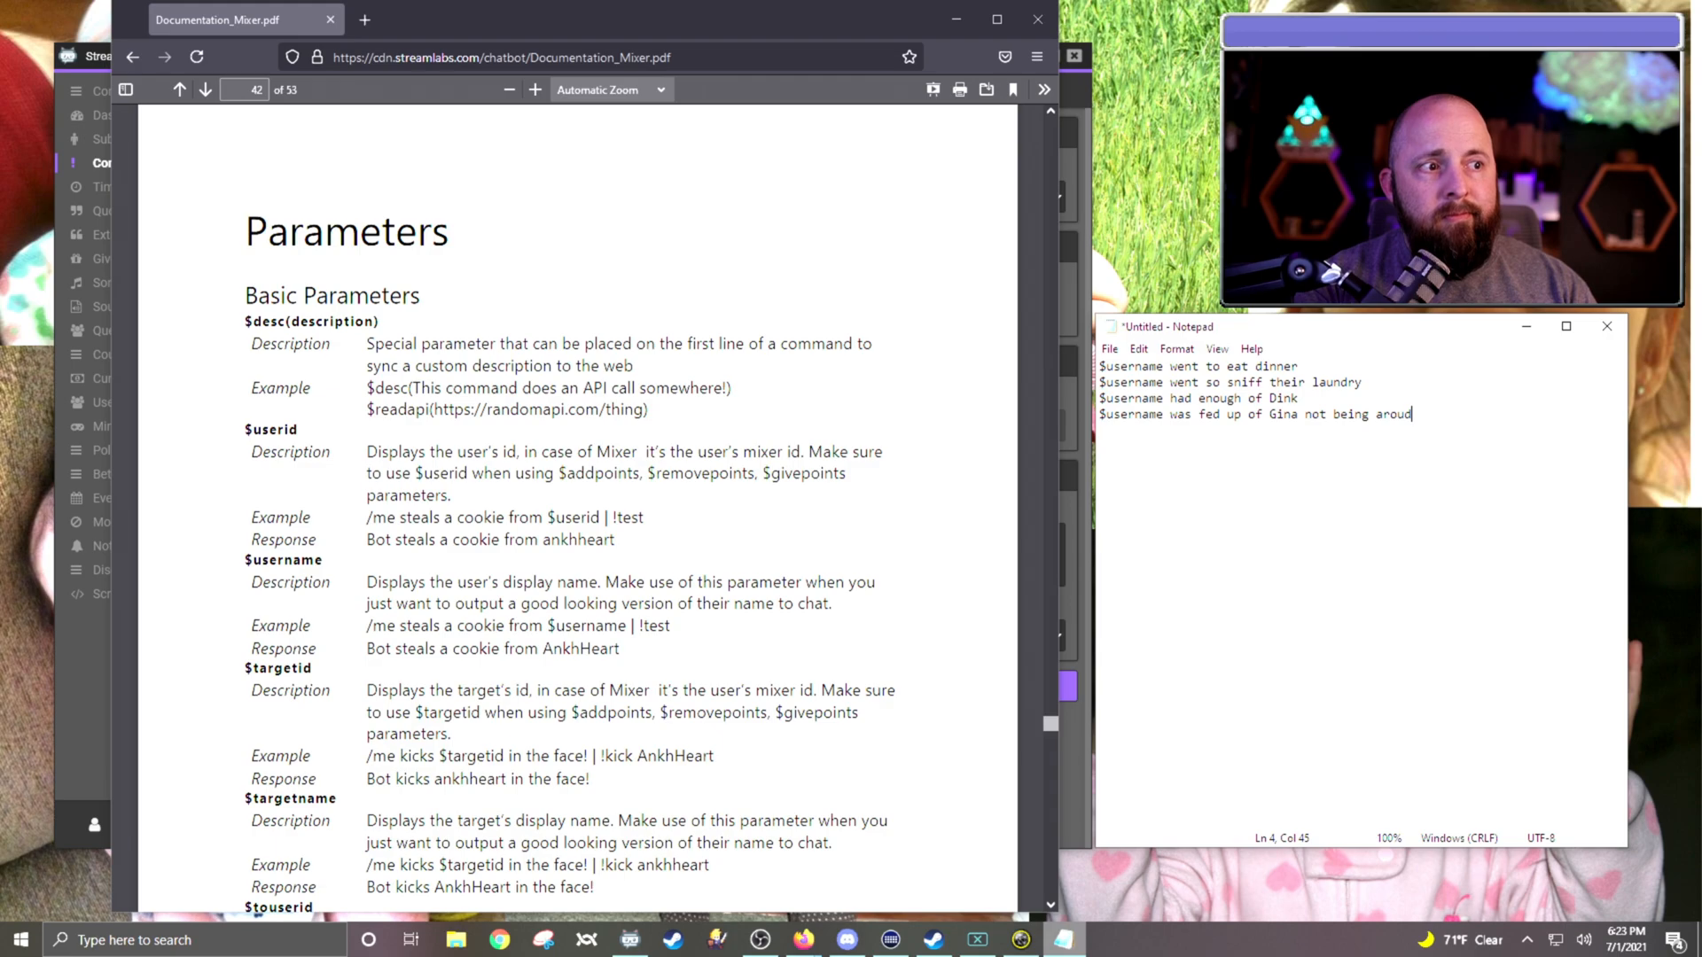
{"action": "key", "text": "BackSpace"}
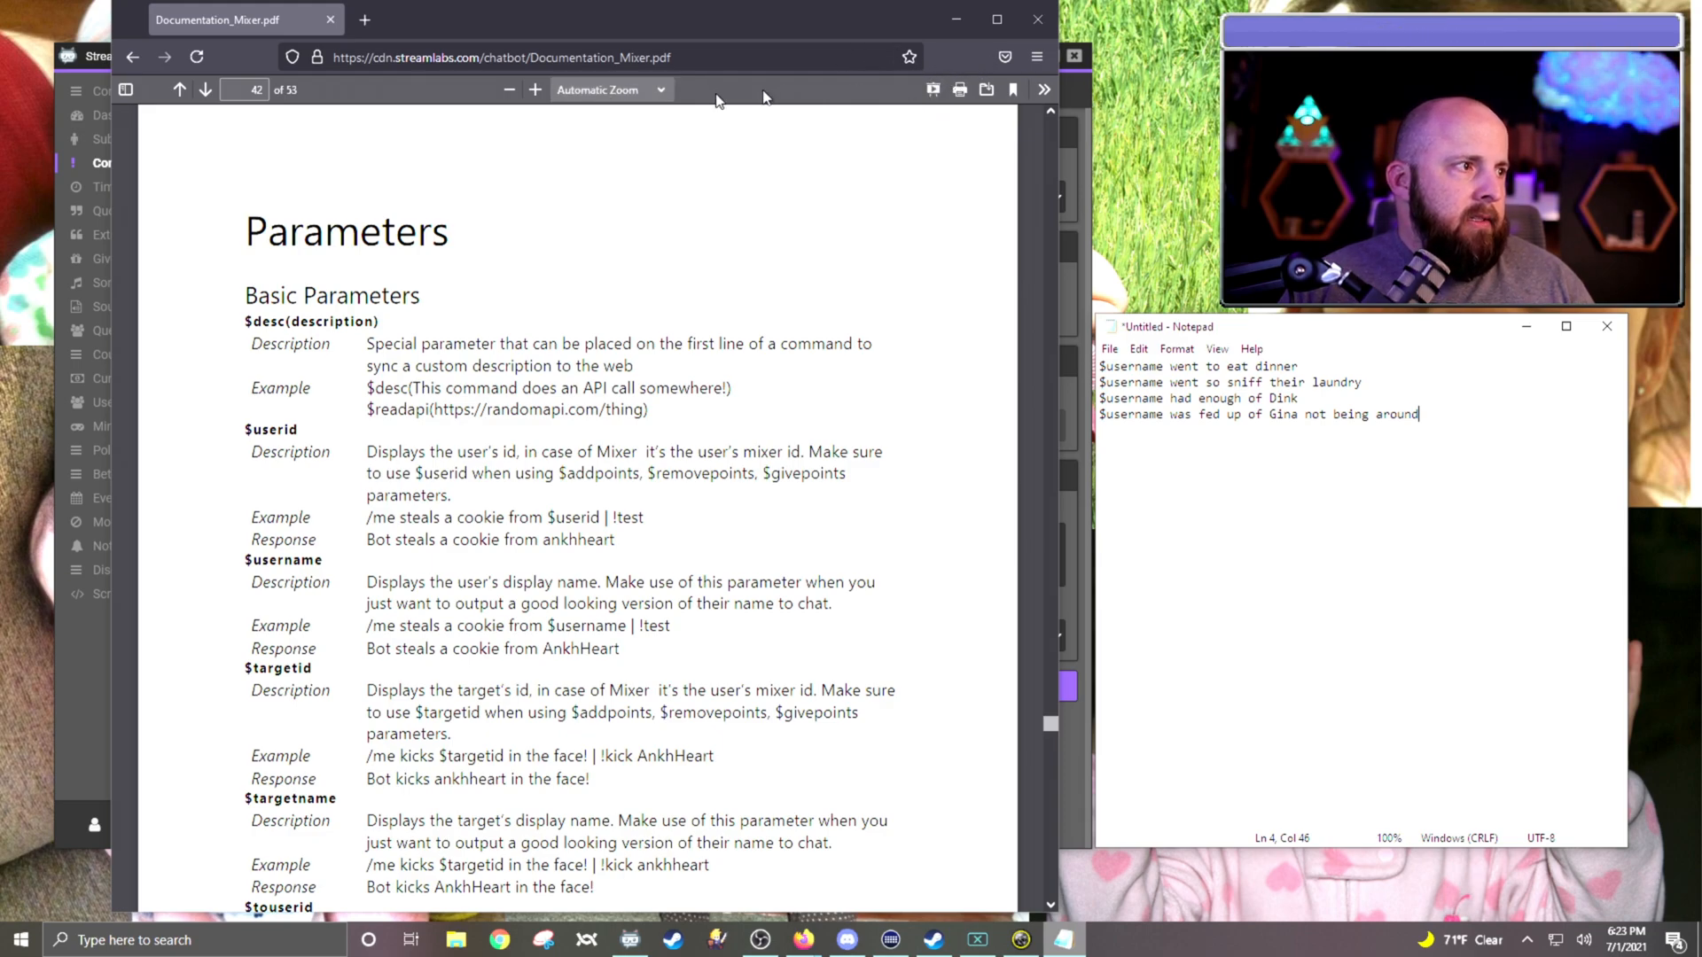
Step: Start saving the Notepad text under a new name and create a folder named Lurk in Documents
{"action": "left_click", "coordinate": [957, 19]}
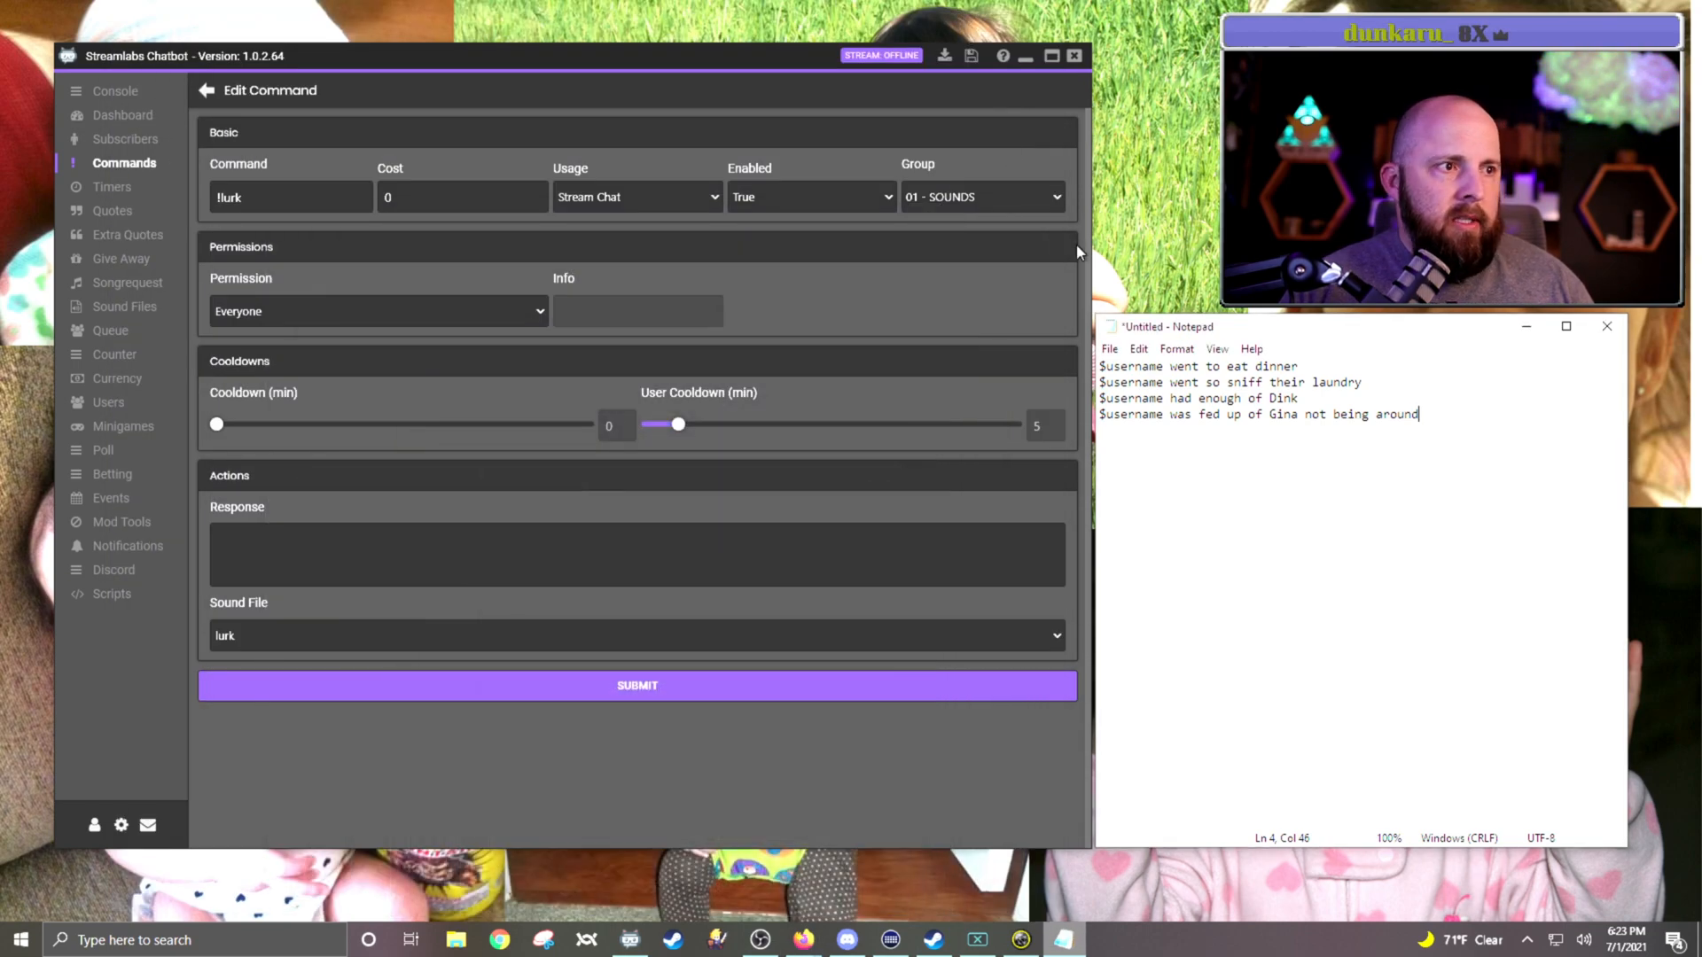
{"action": "left_click", "coordinate": [1109, 348]}
{"action": "left_click", "coordinate": [1141, 454]}
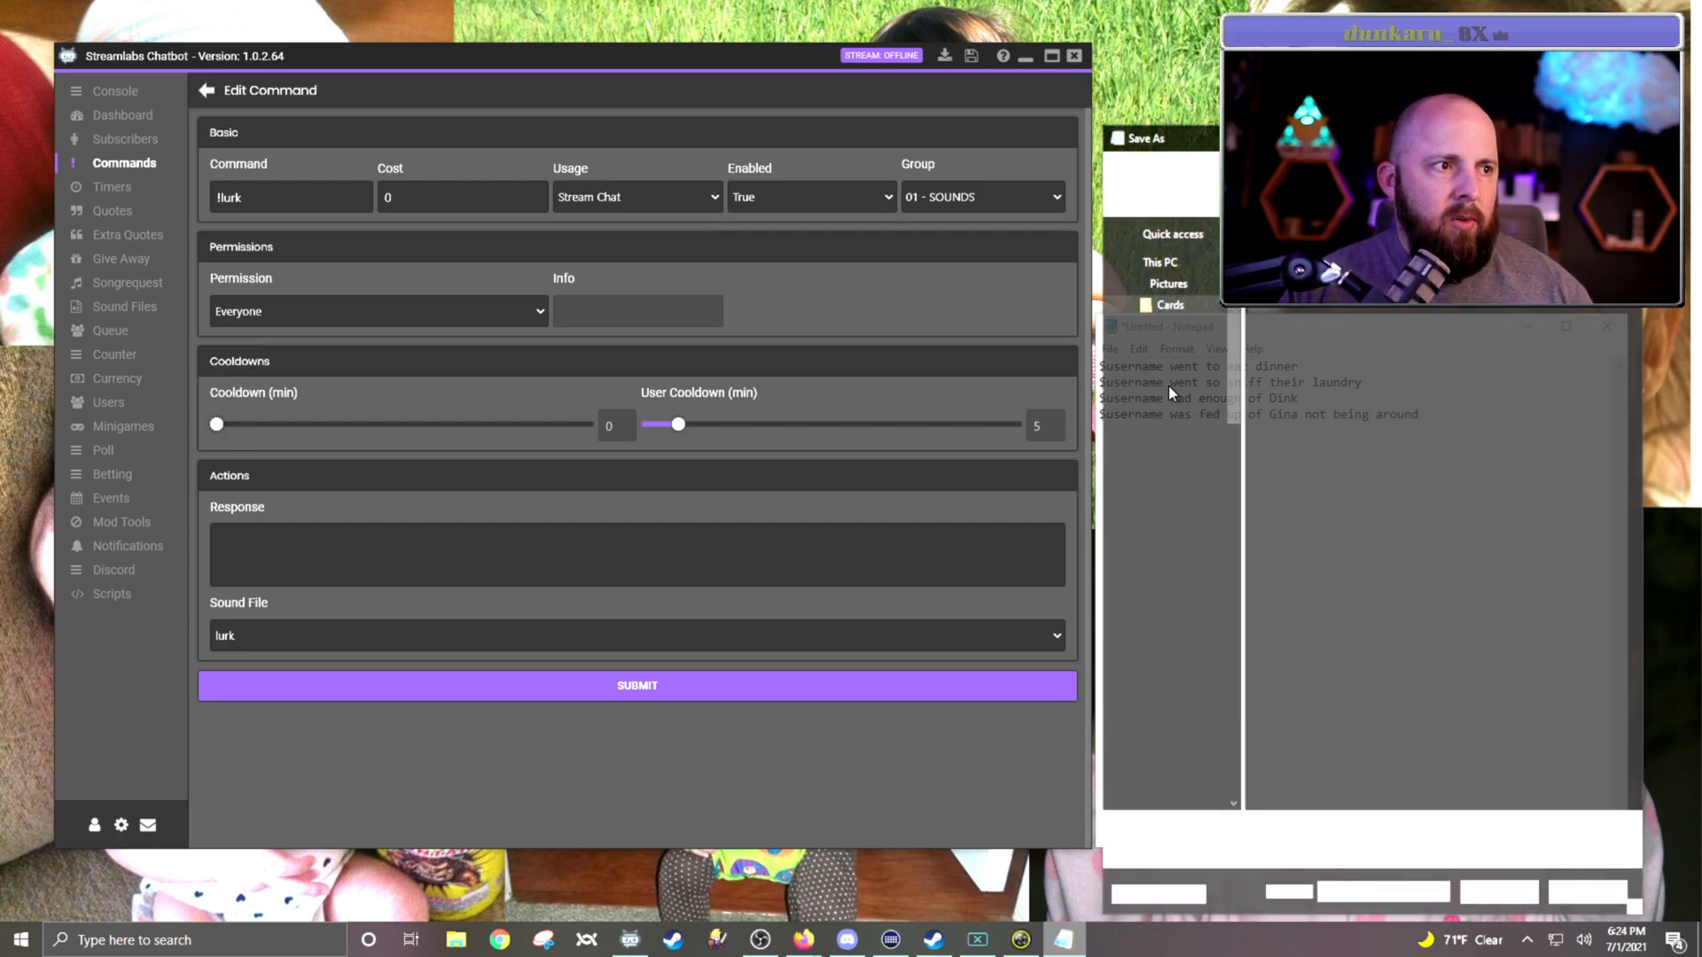
{"action": "left_click", "coordinate": [1176, 296]}
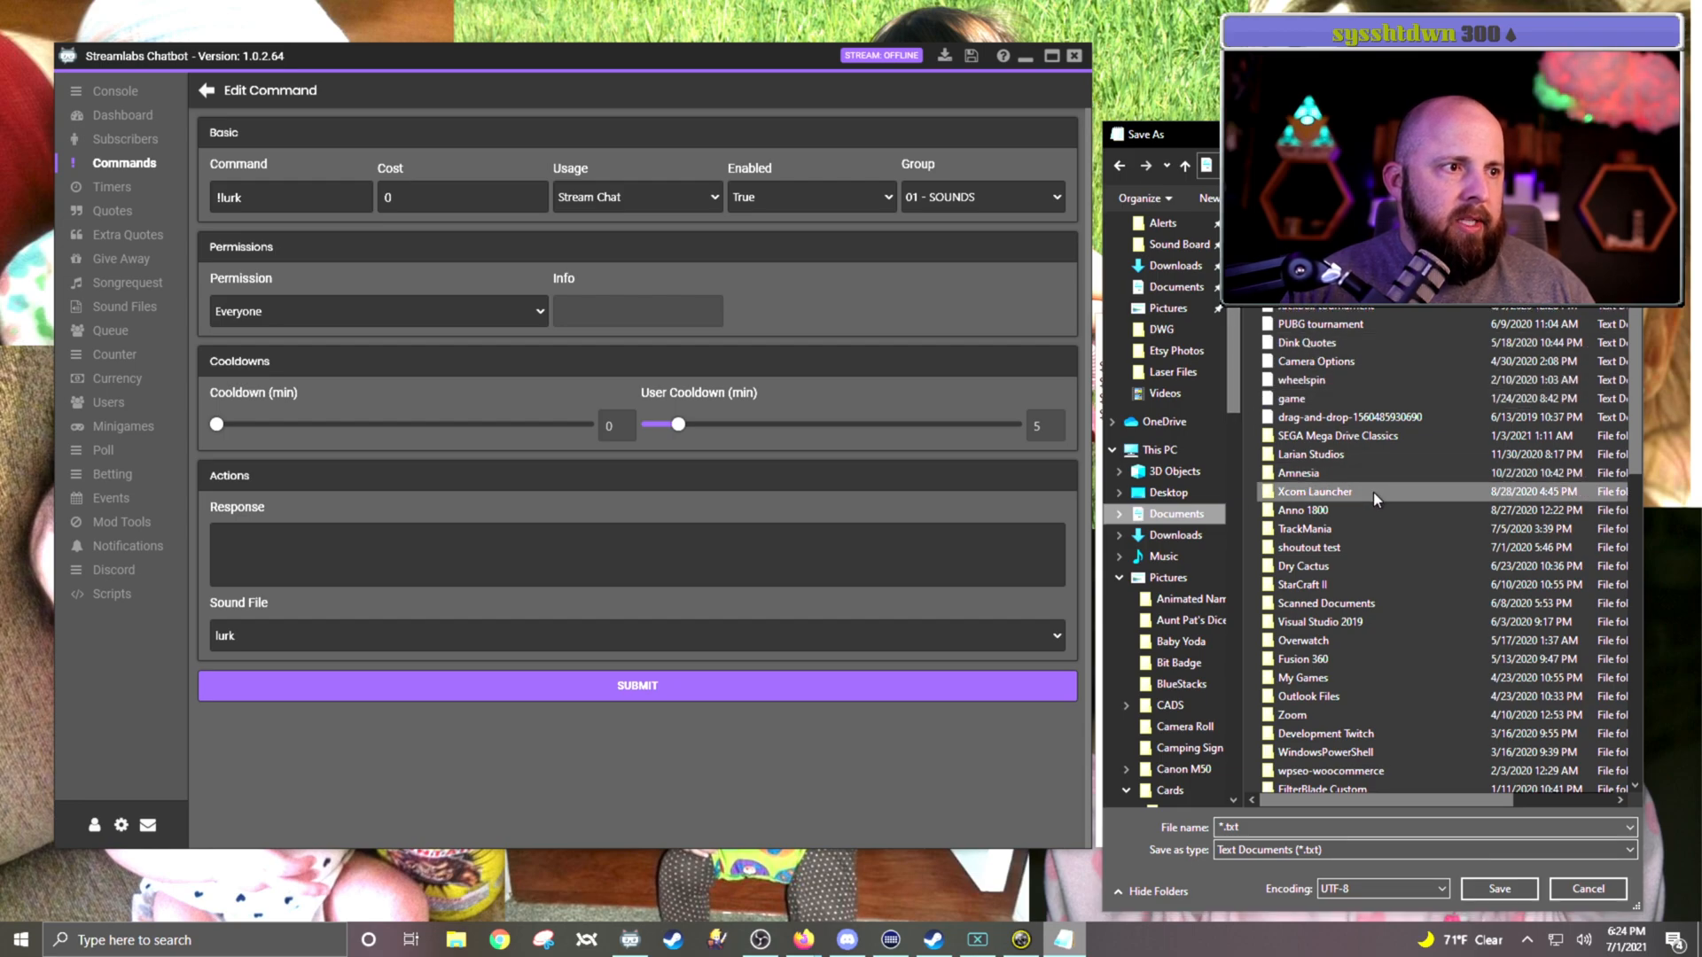
{"action": "right_click", "coordinate": [1355, 397]}
{"action": "mouse_move", "coordinate": [1436, 591]}
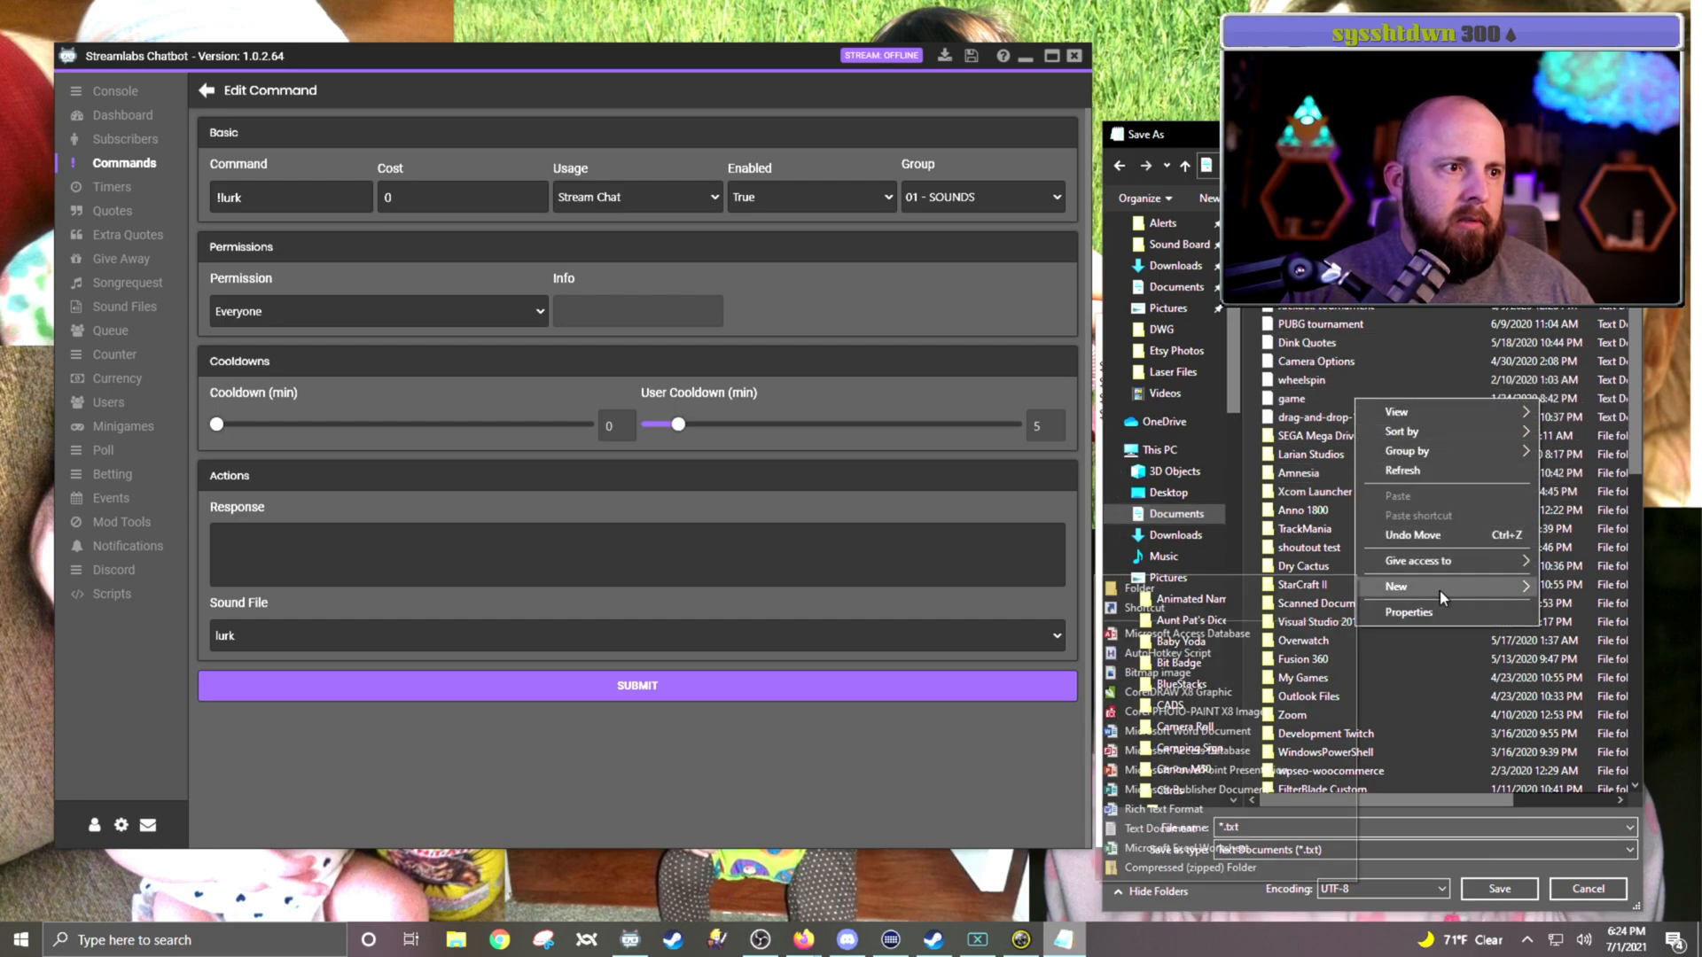
{"action": "left_click", "coordinate": [1321, 585]}
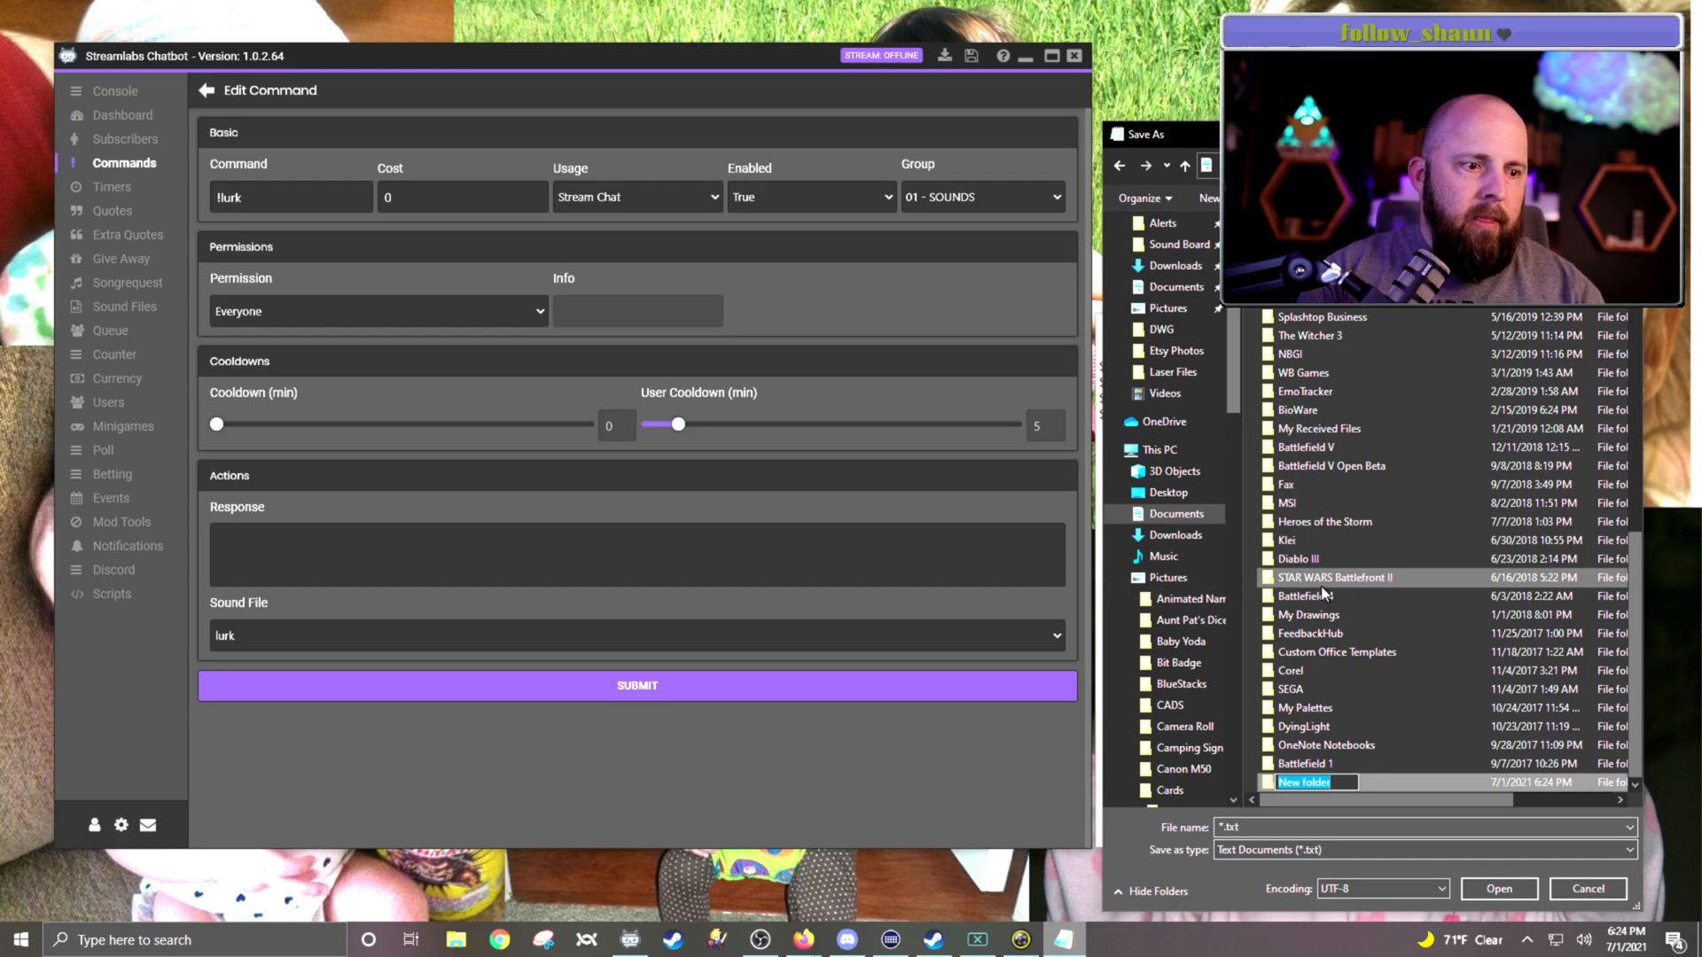
{"action": "type", "text": "Lurk"}
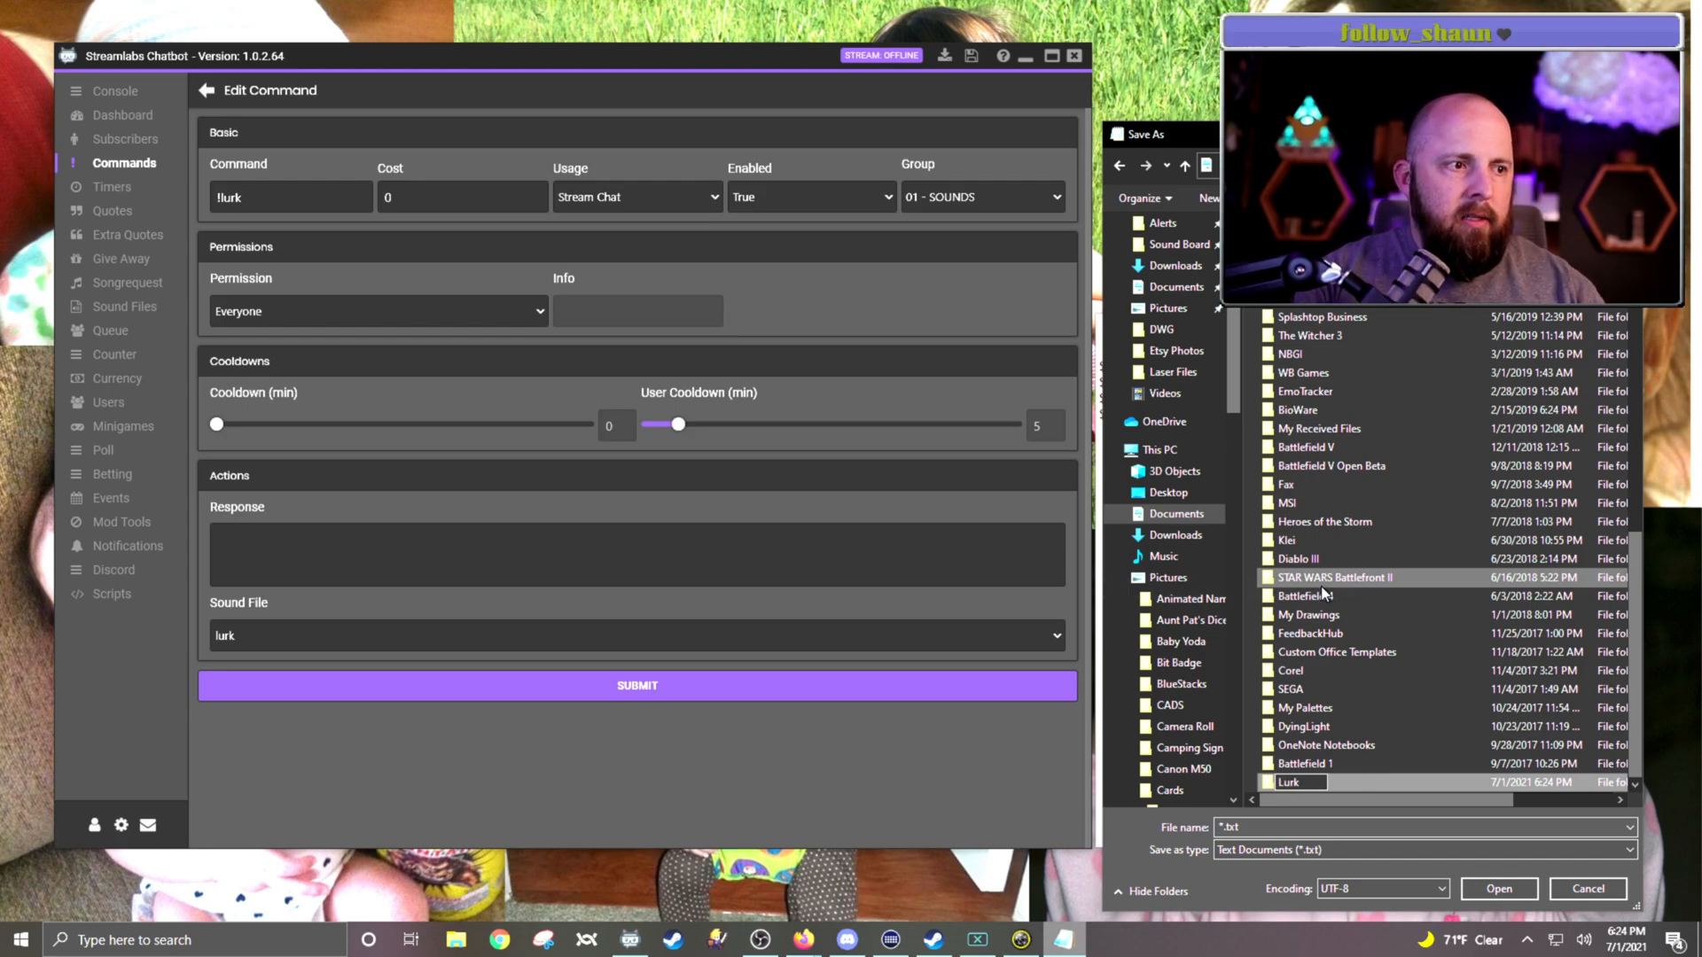
{"action": "key", "text": "Return"}
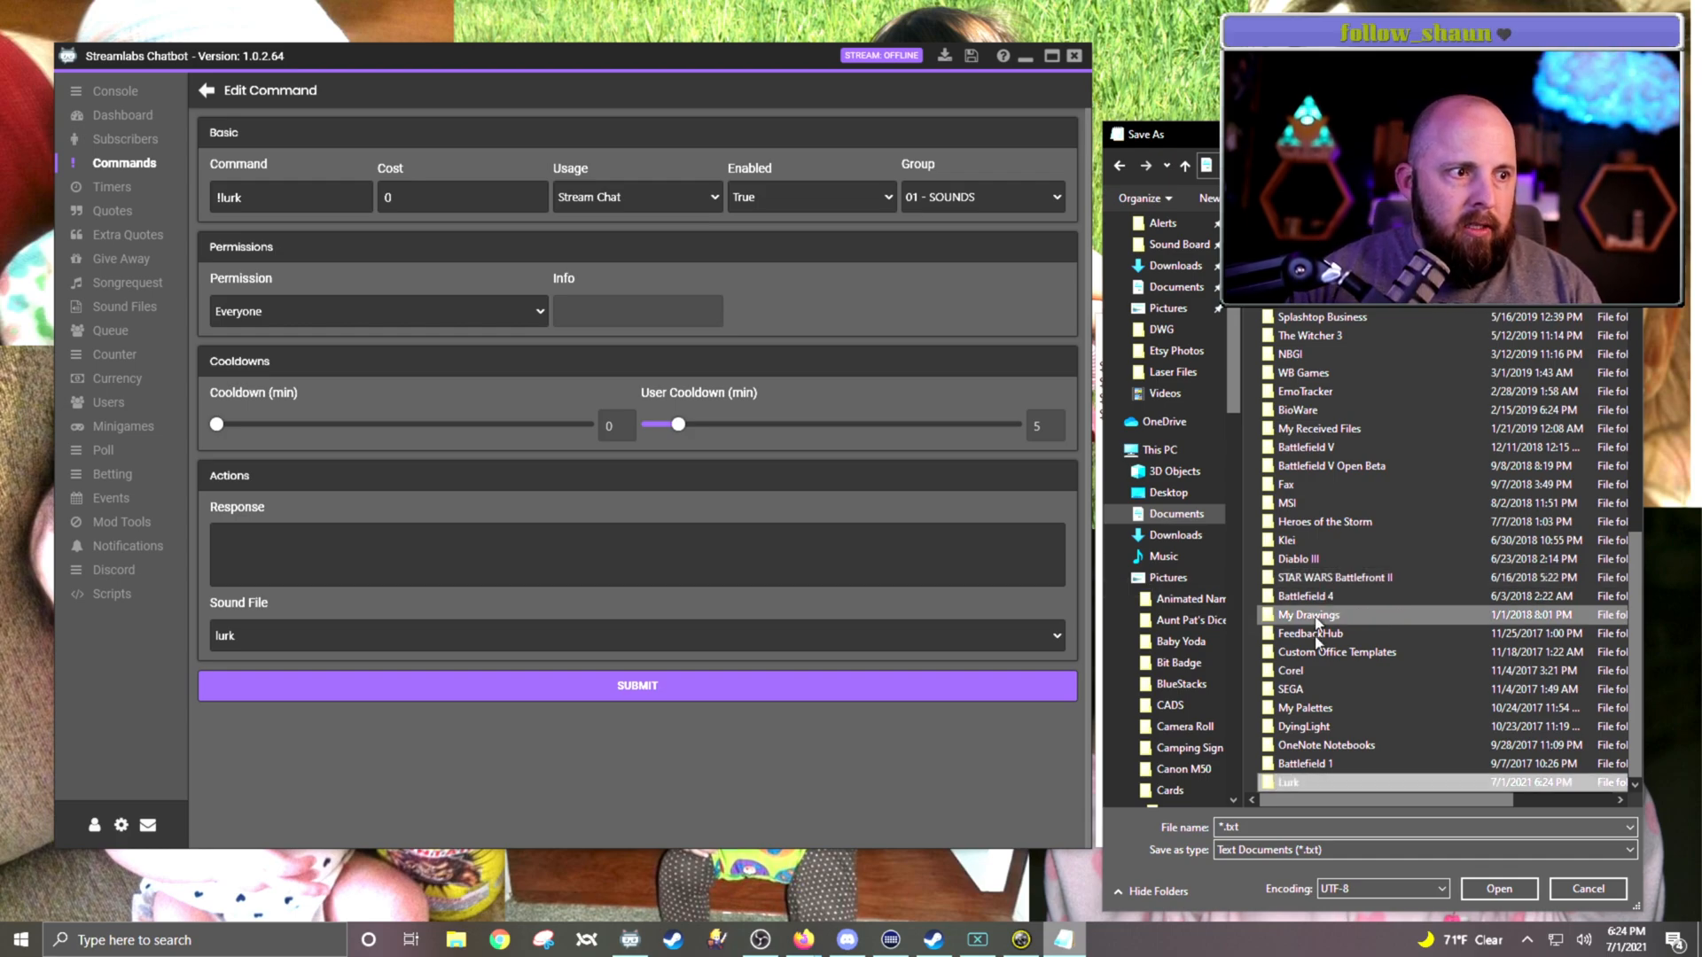
Step: Save the text document as lurk inside the new Lurk folder
{"action": "double_click", "coordinate": [1289, 782]}
{"action": "double_click", "coordinate": [1255, 827]}
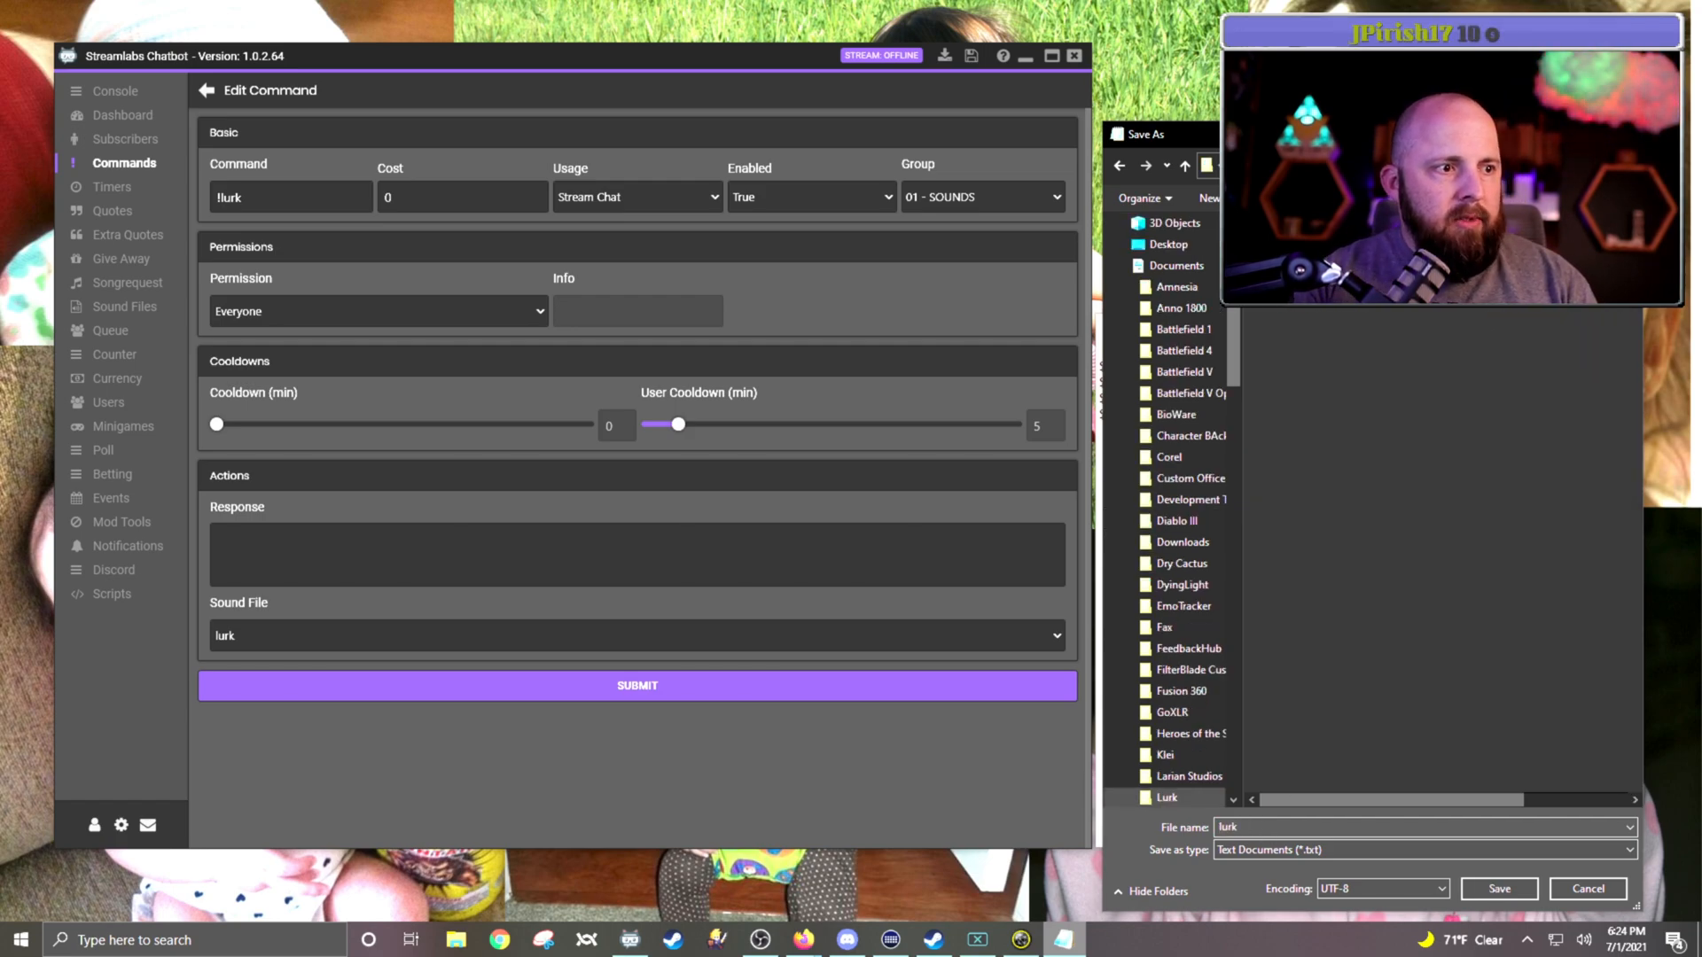
{"action": "key", "text": "Return"}
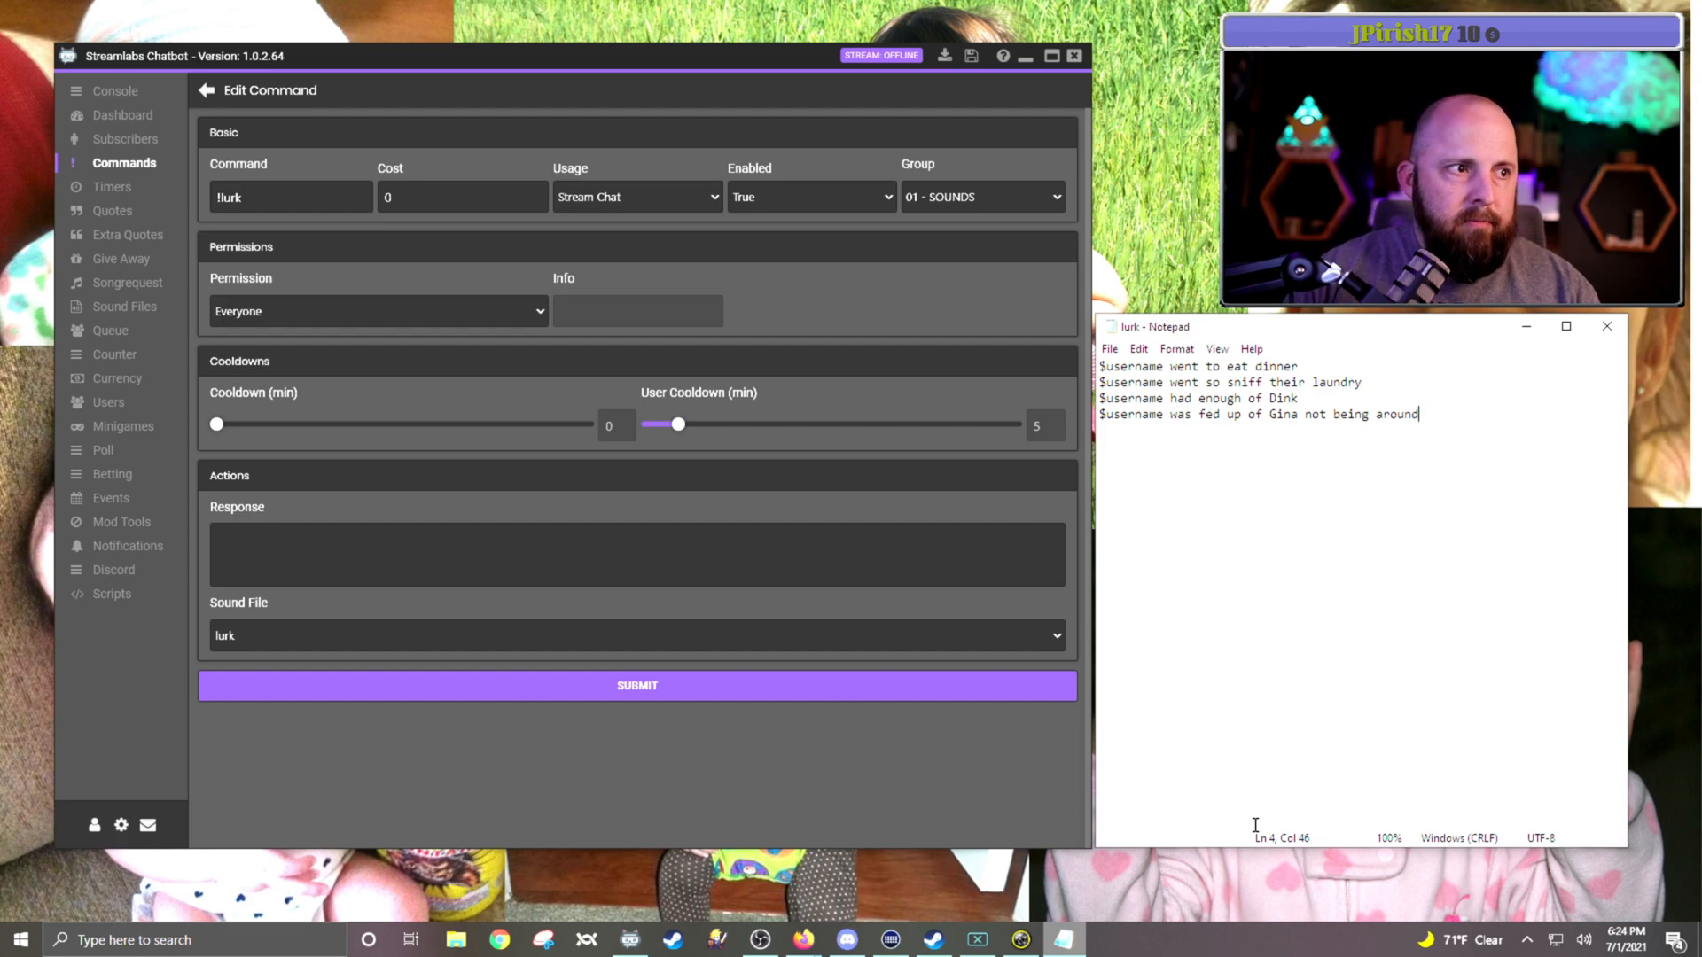
Step: Set the !lurk response to $readrandline() with the full path of lurk.txt in Documents\Lurk inside the parentheses, and submit the command
{"action": "left_click", "coordinate": [456, 553]}
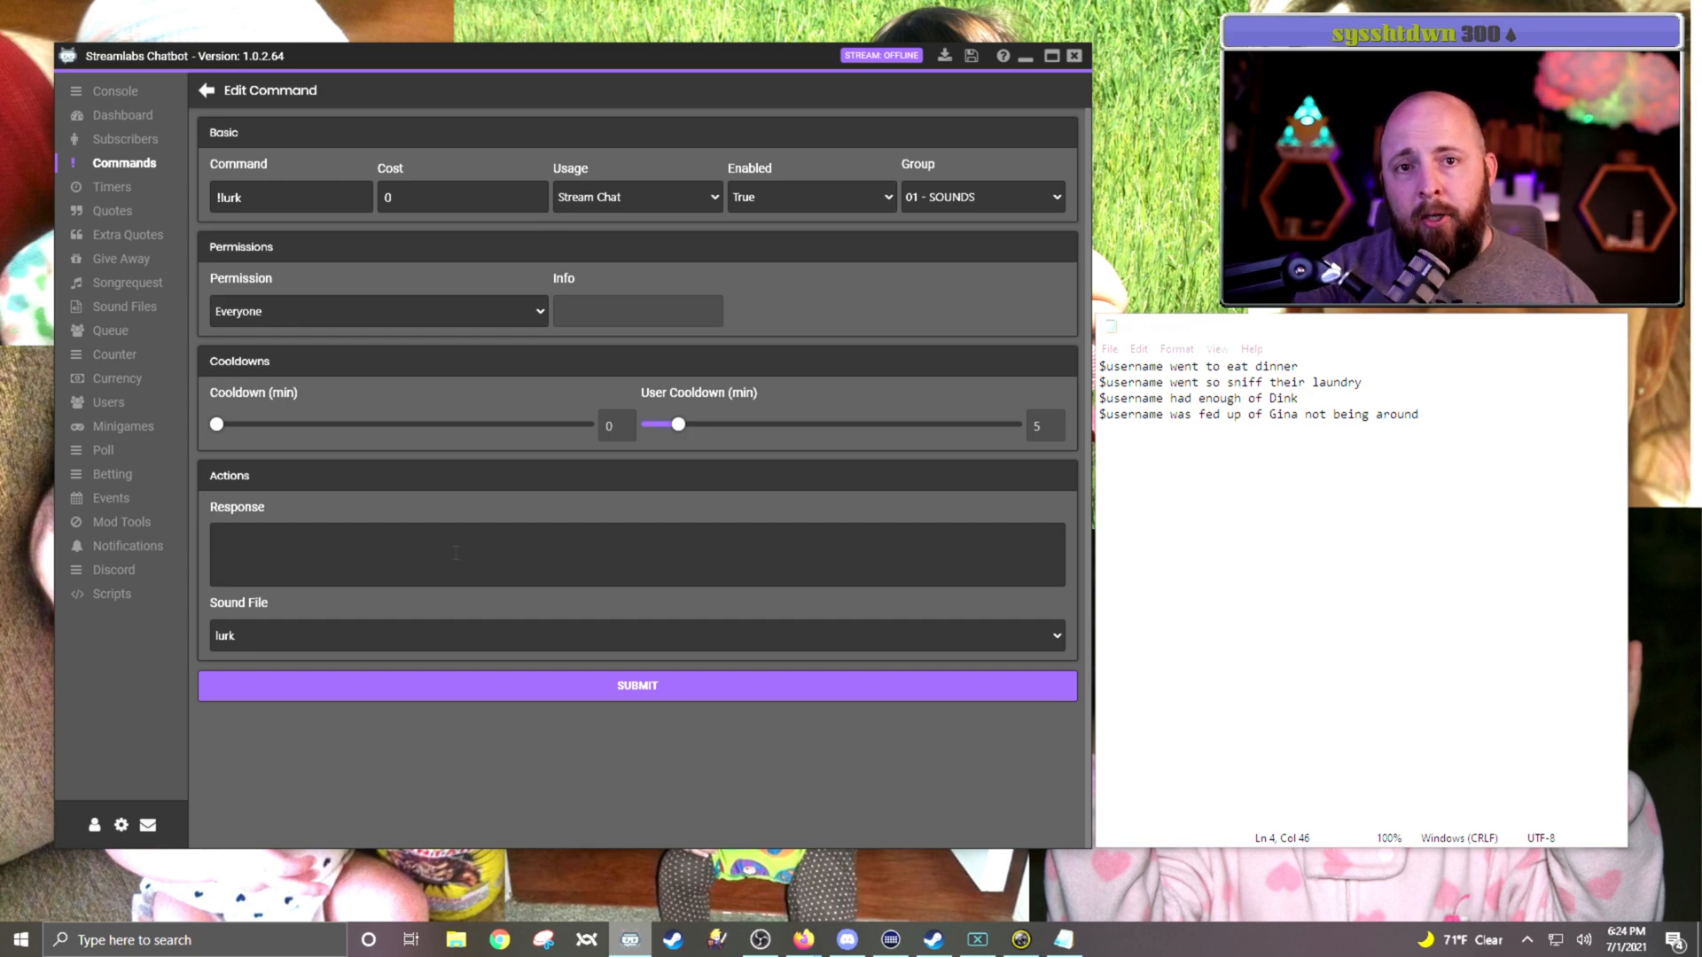
{"action": "mouse_move", "coordinate": [804, 938]}
{"action": "left_click", "coordinate": [918, 891]}
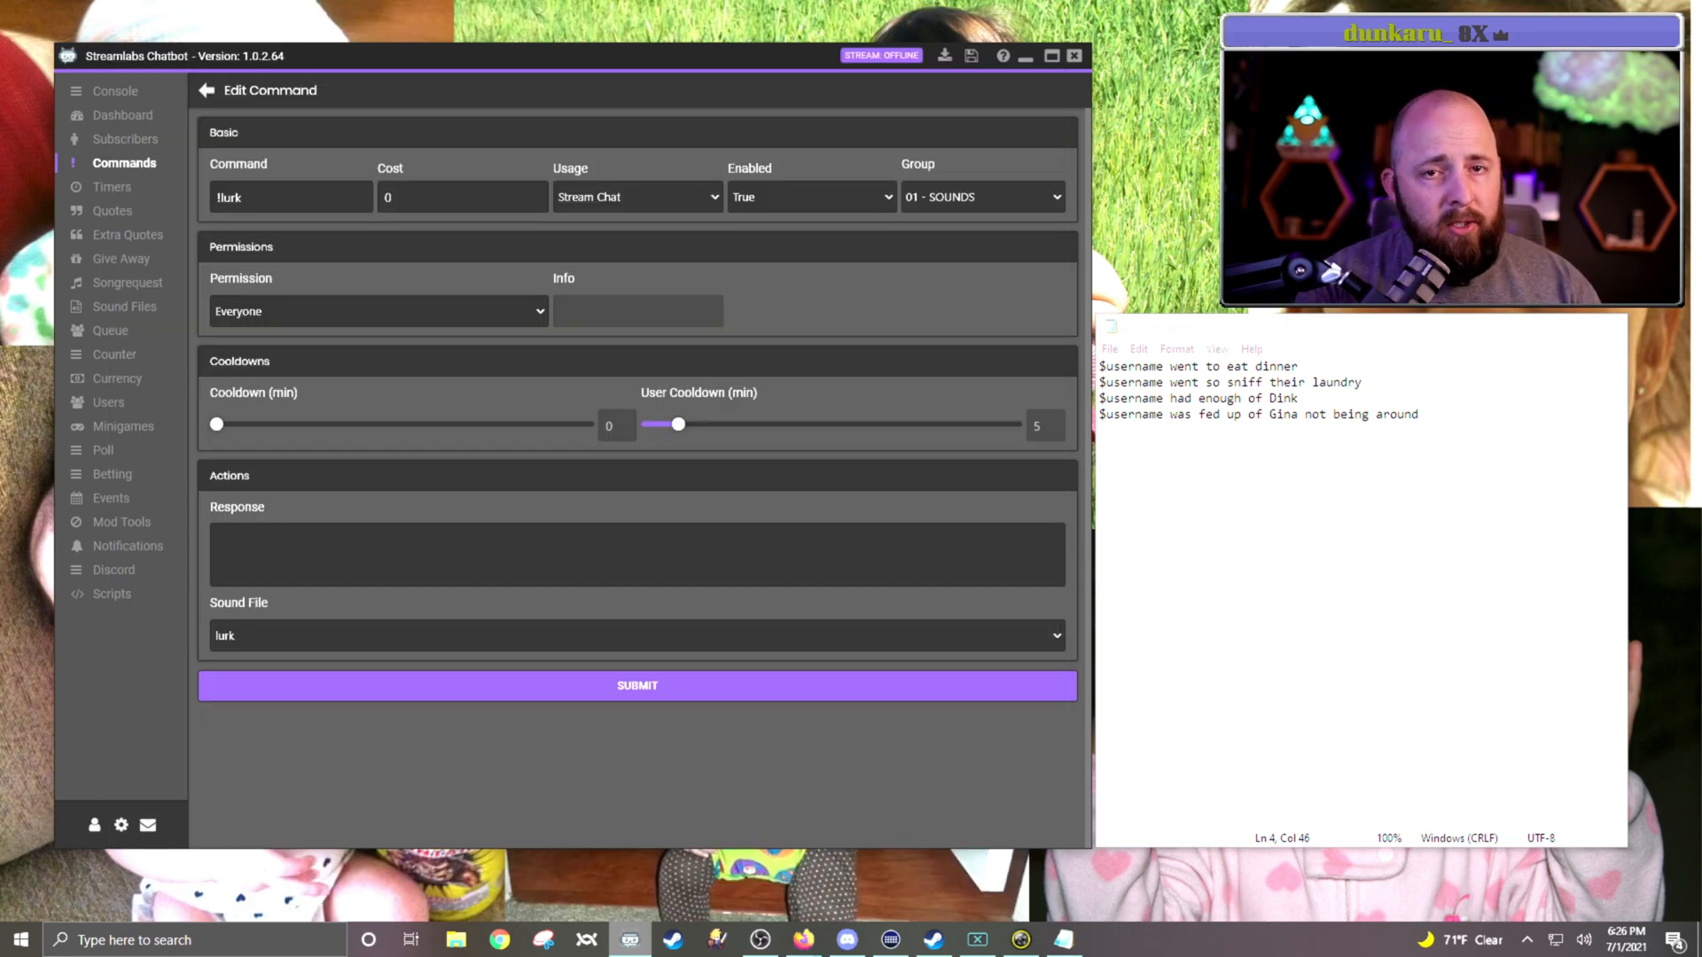
{"action": "type", "text": "readrandline("}
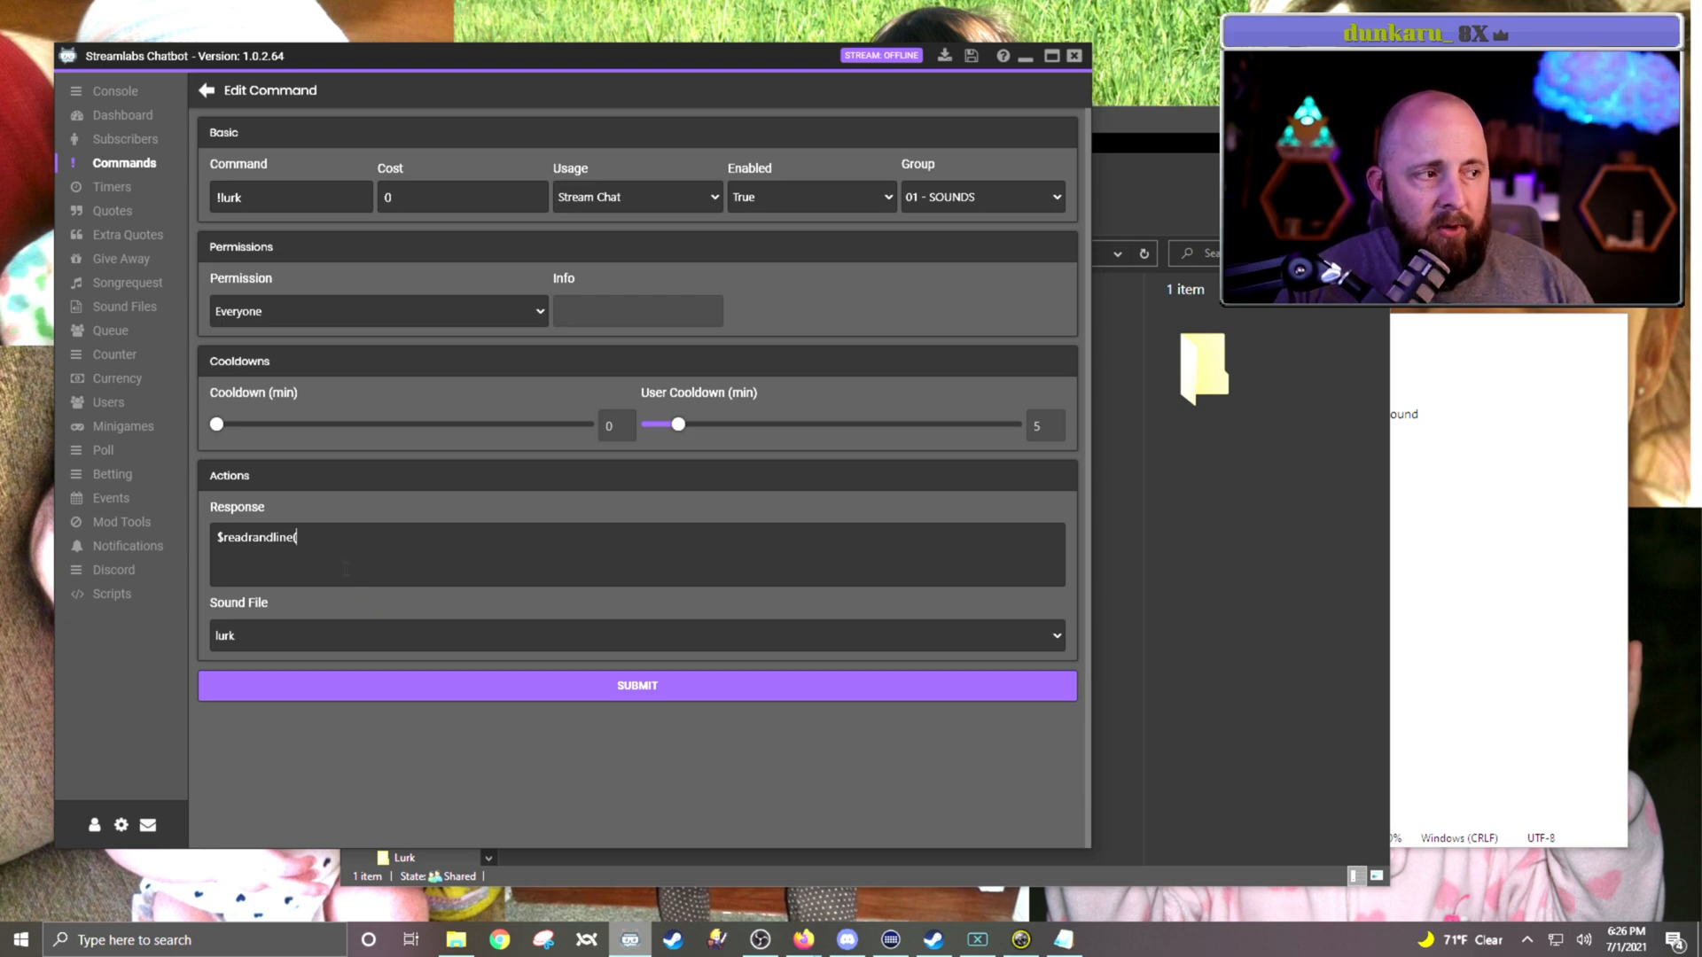
{"action": "type", "text": "D:\\Users\\Dink\\Documents\\Lurk"}
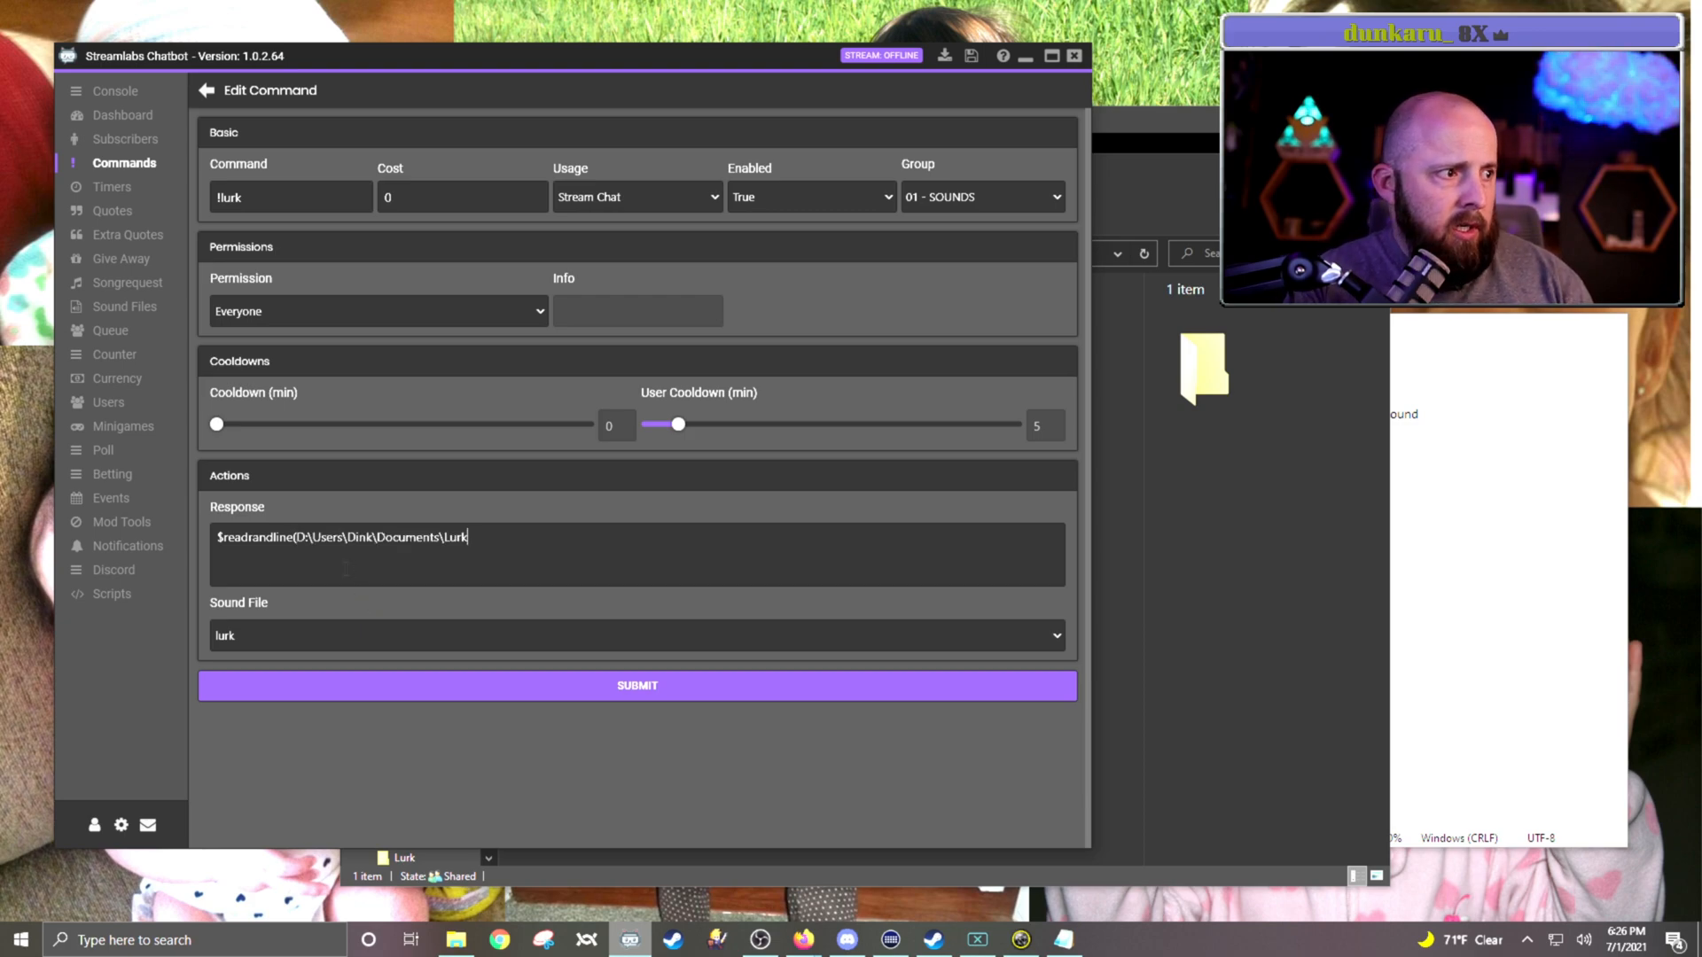
{"action": "type", "text": "\\lurk"}
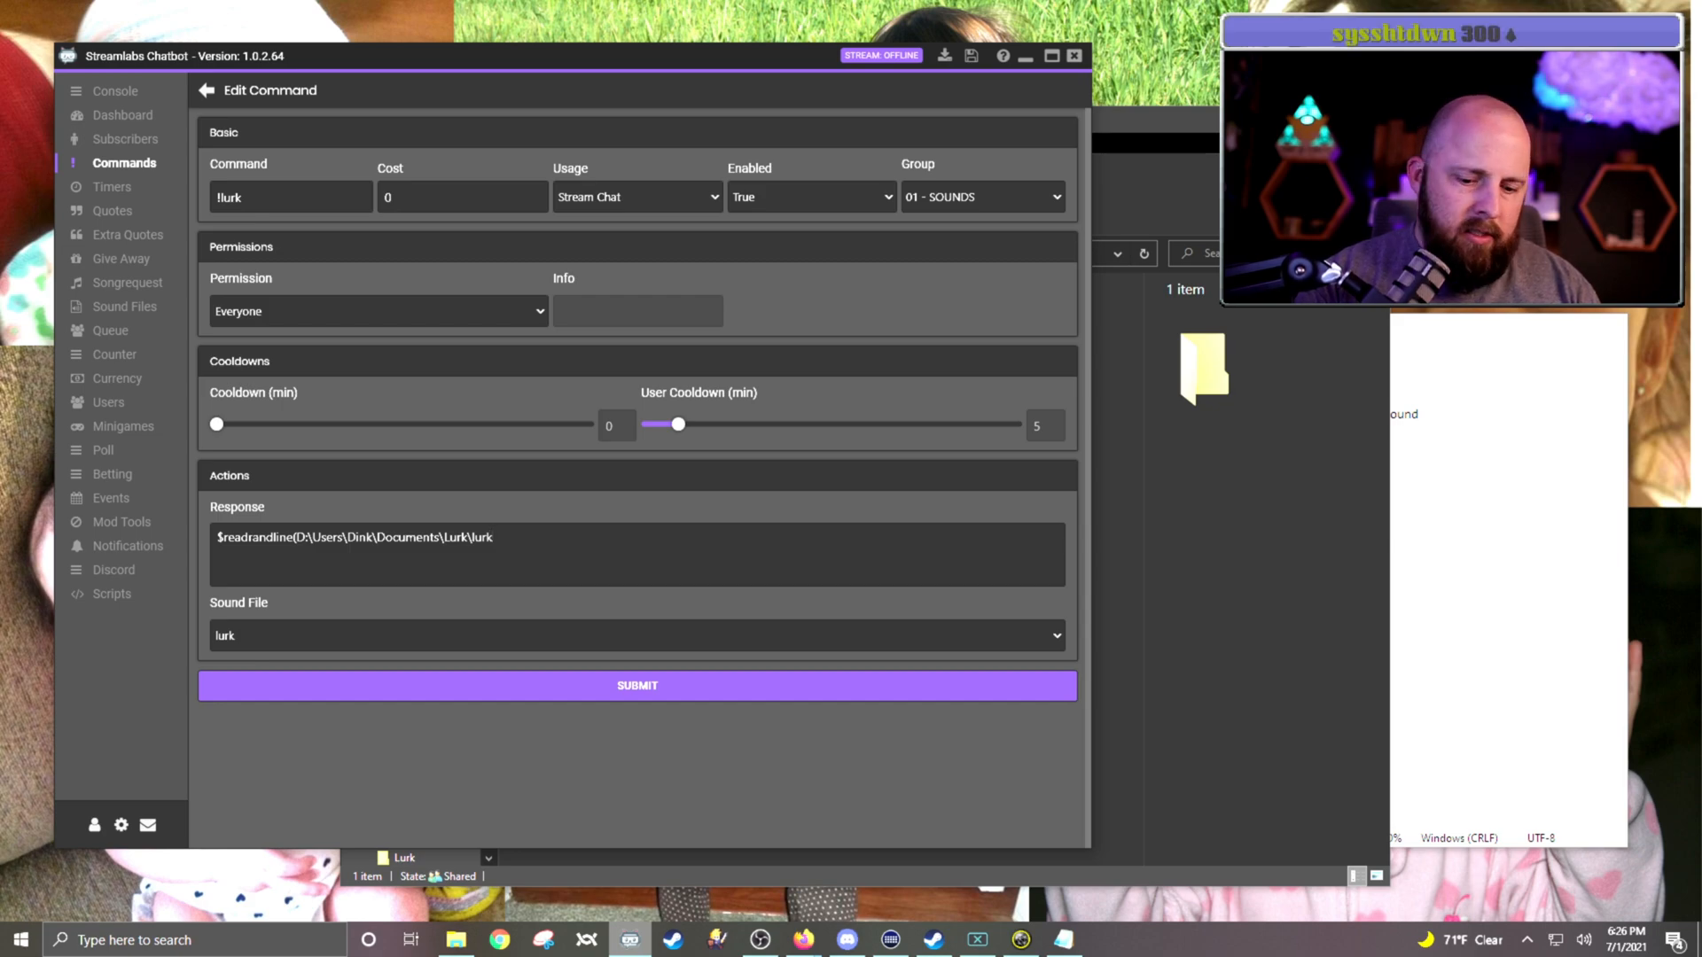
{"action": "type", "text": ".txt)"}
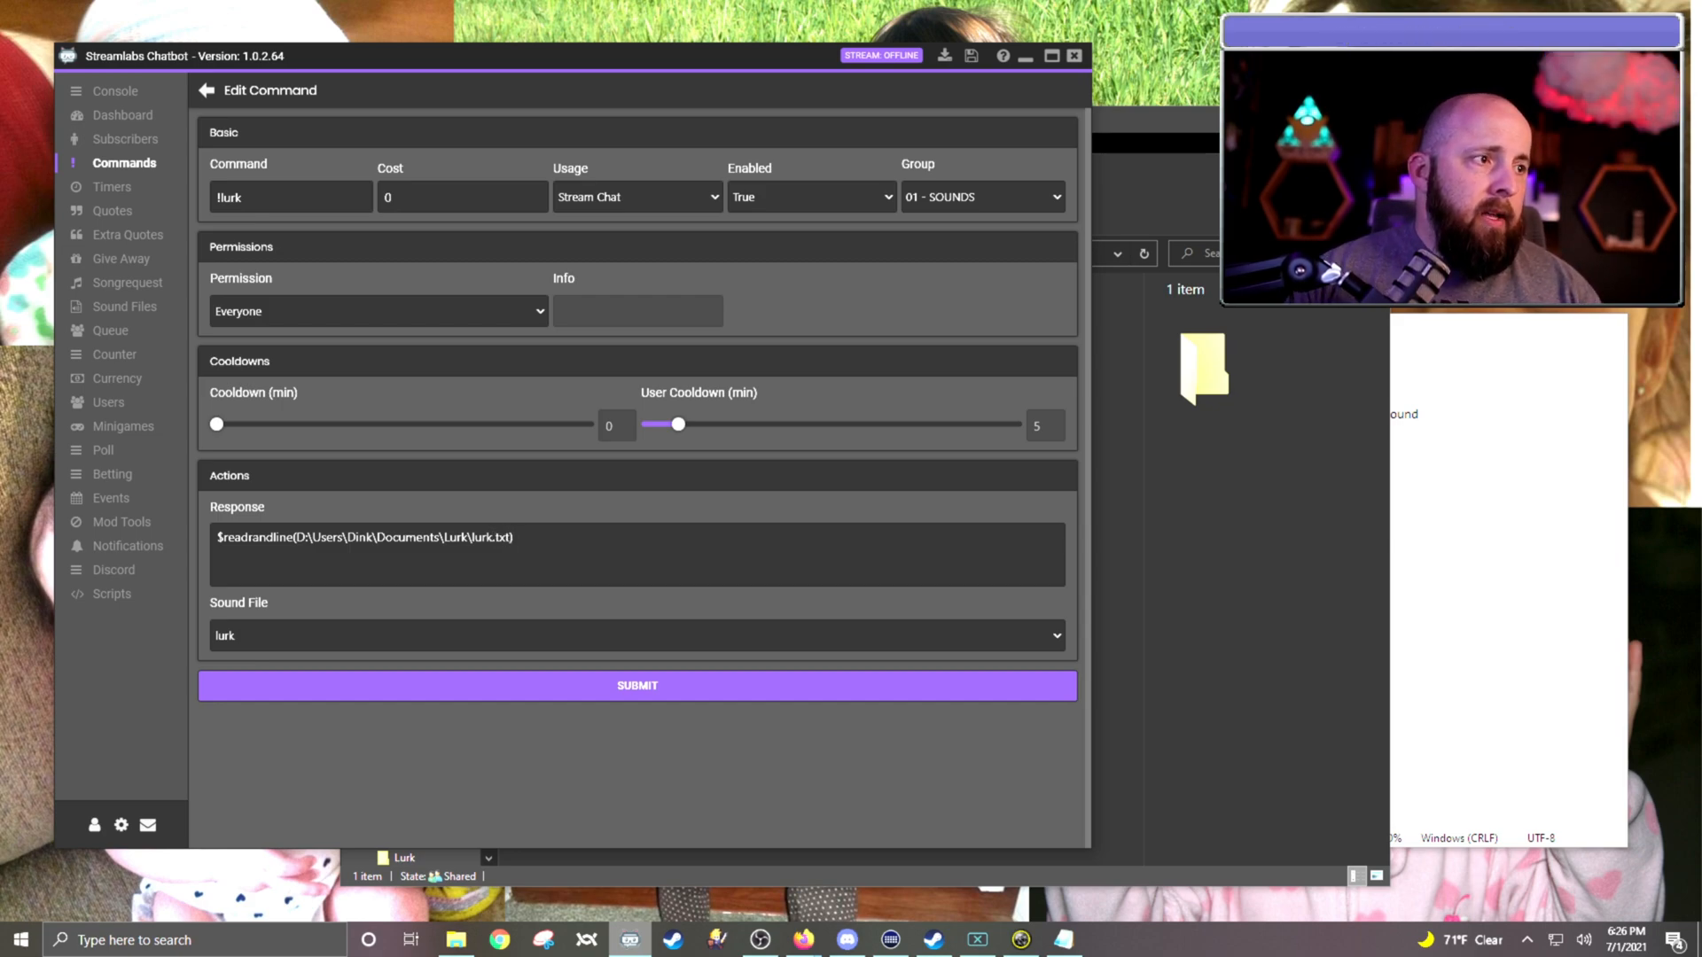
{"action": "left_click", "coordinate": [623, 688]}
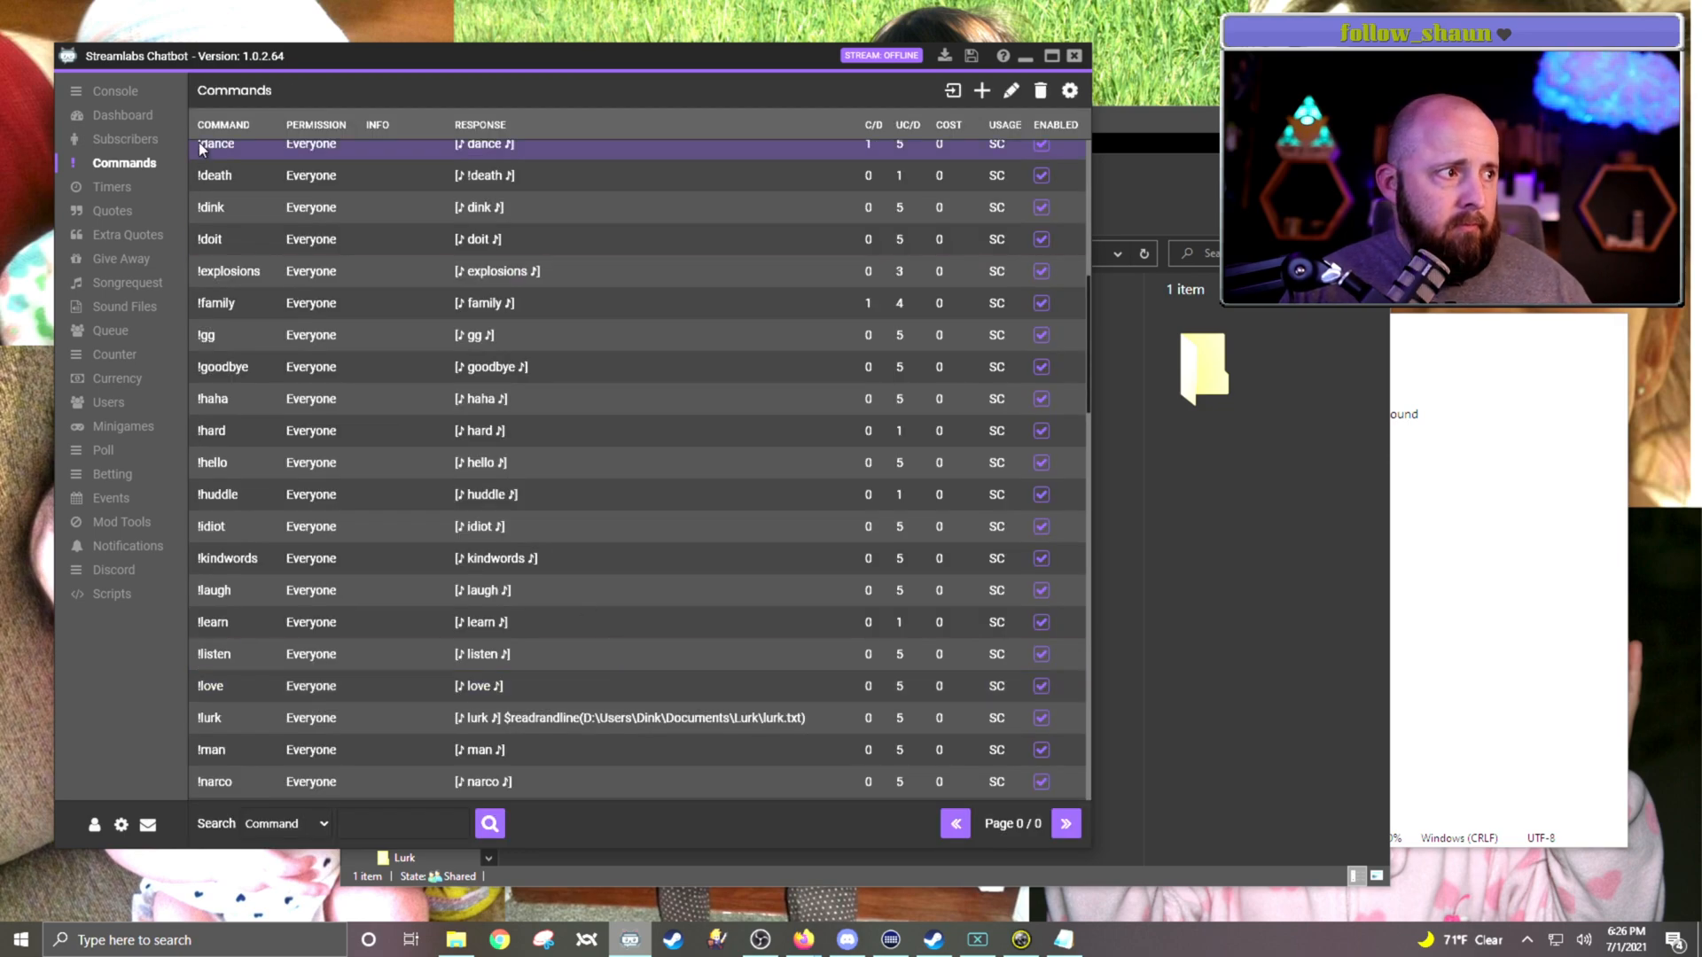
Step: Open the bot's console and begin a chat message as Streamer to test the !lurk command
{"action": "left_click", "coordinate": [123, 94]}
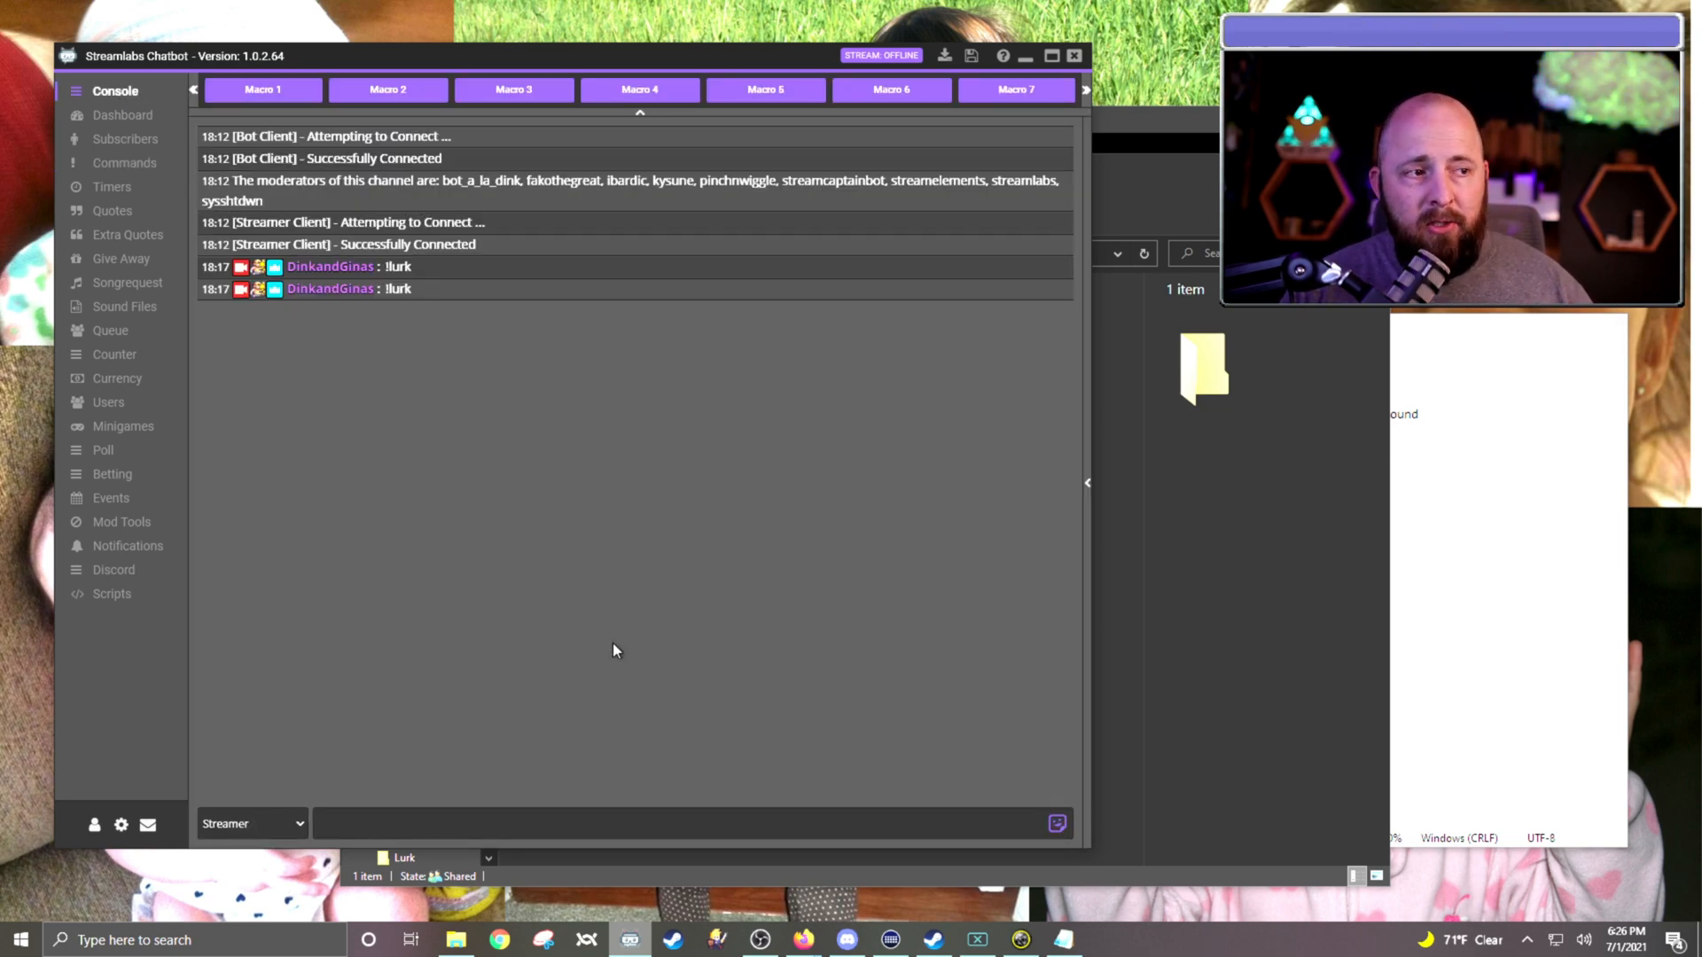
{"action": "left_click", "coordinate": [514, 811]}
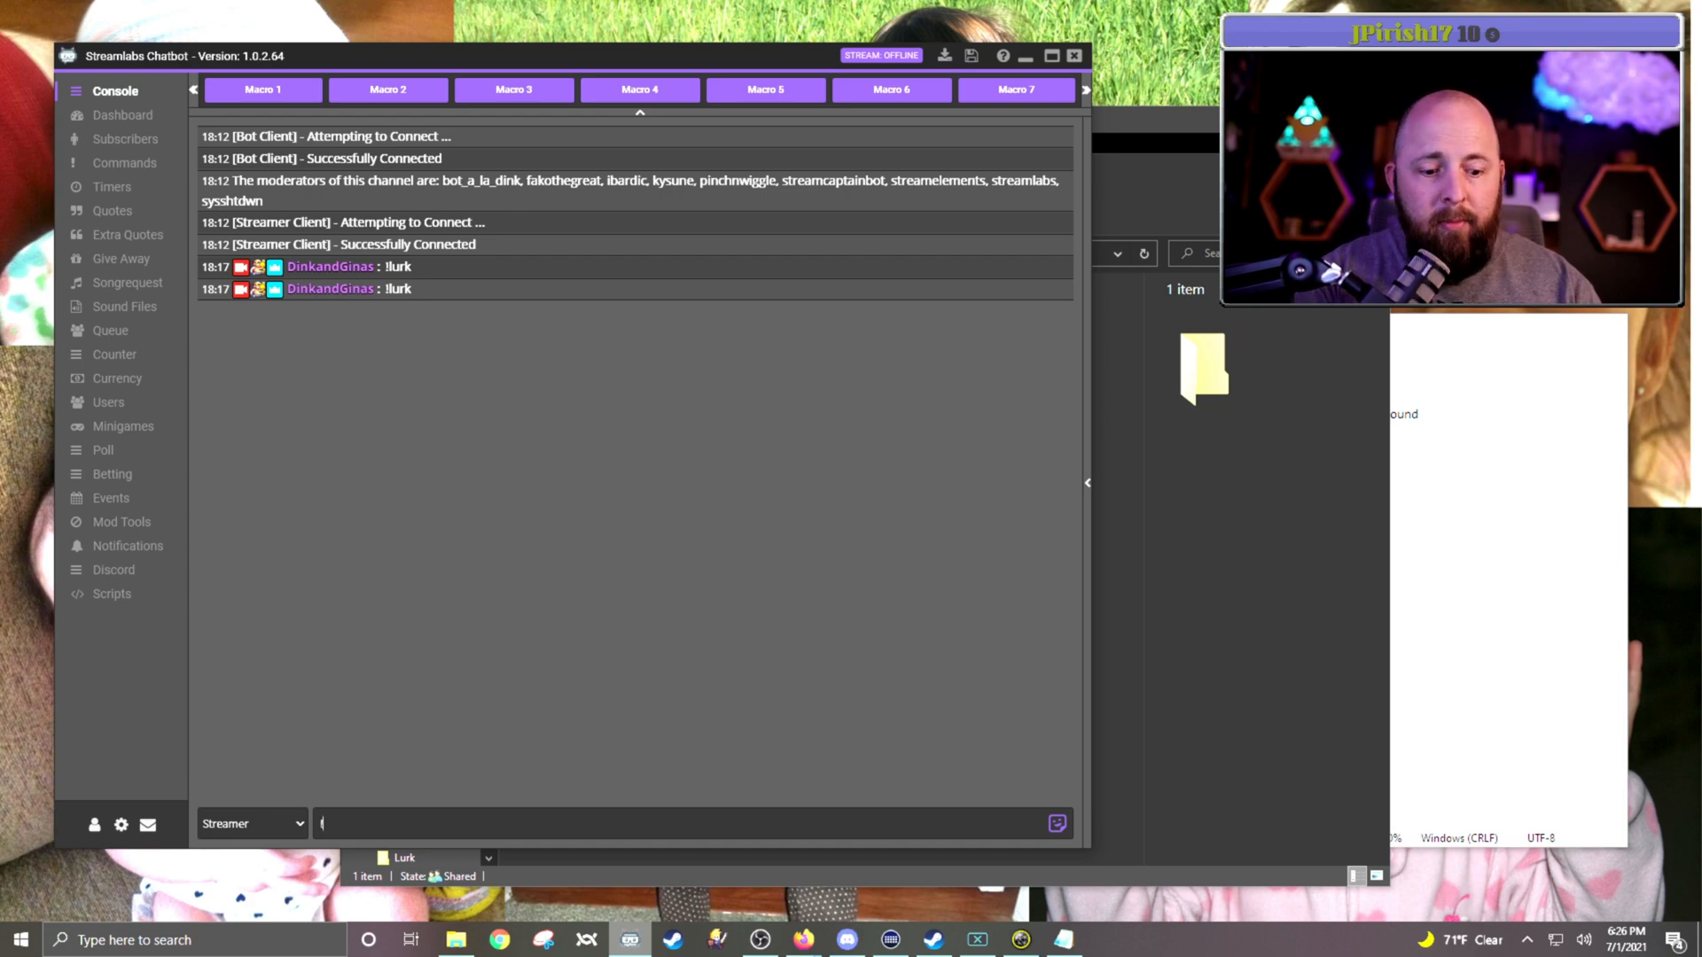